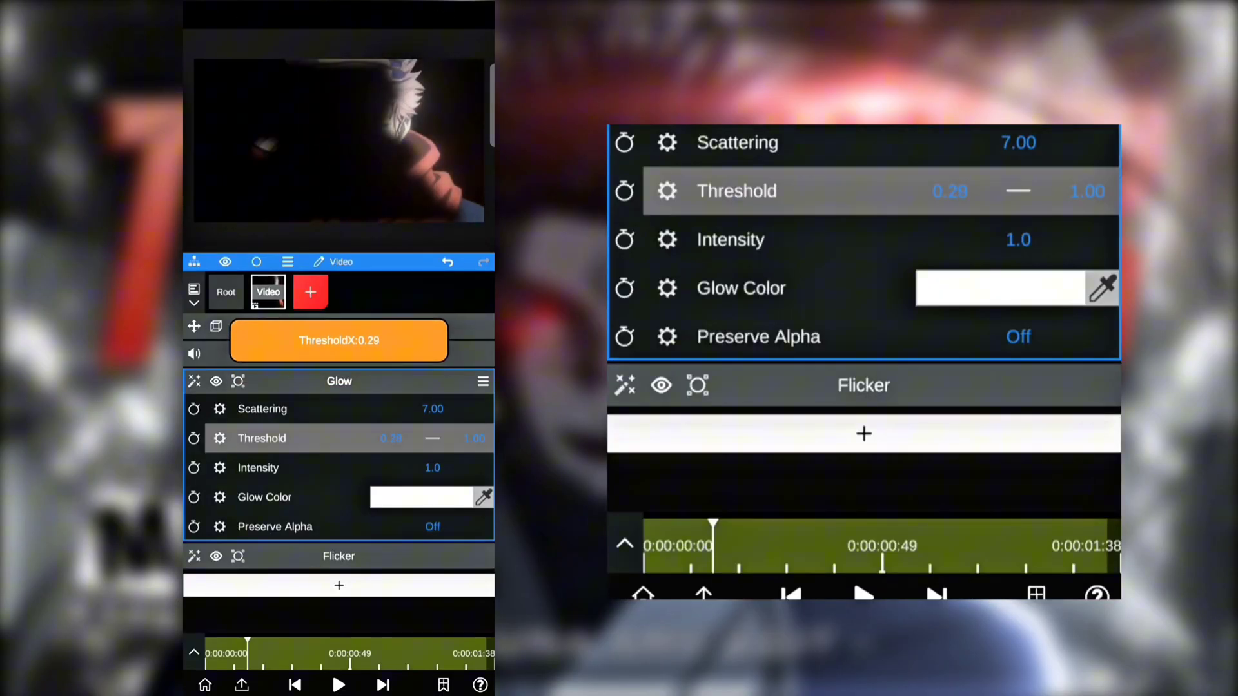
Delete the Flicker effect from the NodeVideo clip's effects
{"action": "left_click", "coordinate": [339, 382]}
{"action": "left_click", "coordinate": [339, 409]}
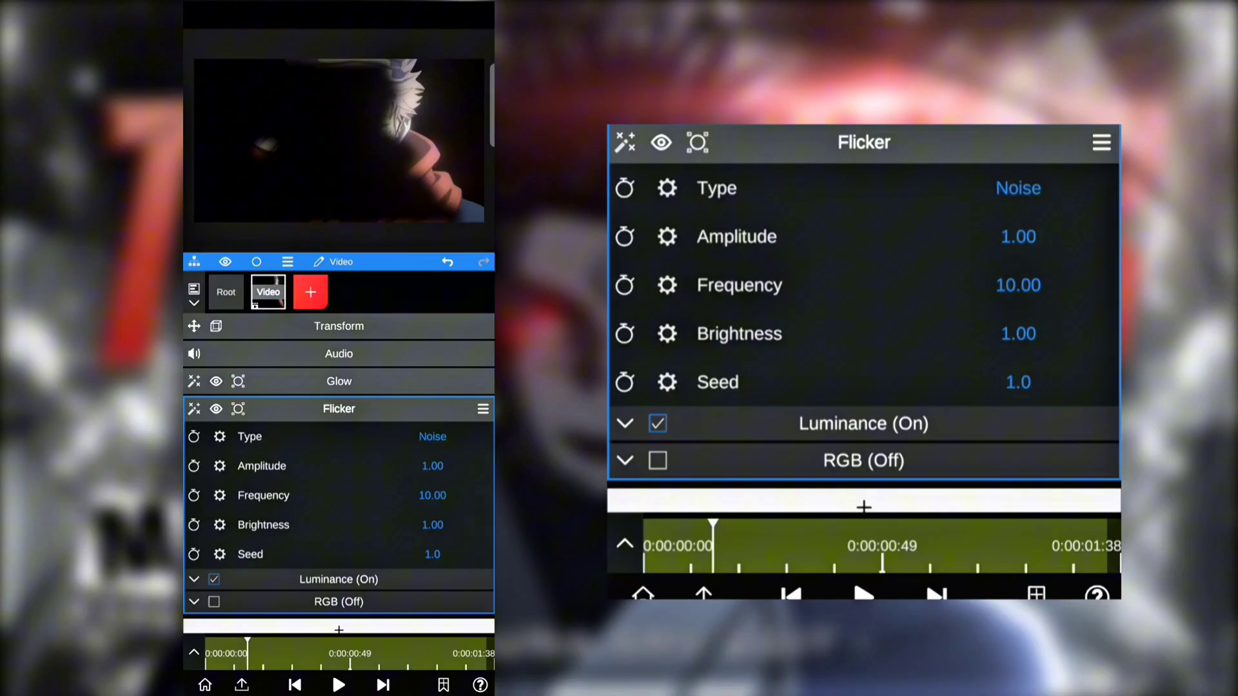
{"action": "left_click", "coordinate": [483, 408]}
{"action": "left_click", "coordinate": [339, 461]}
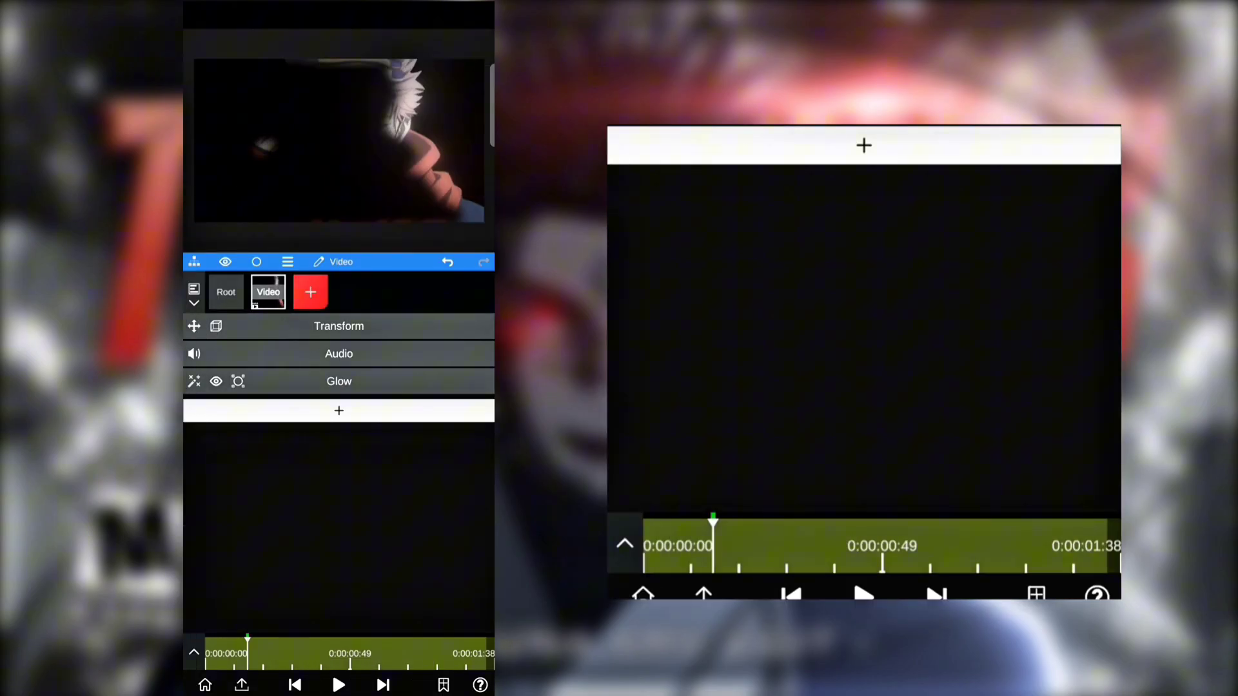
Switch back to the Alight Motion project with the playhead near 00:00:18
{"action": "left_click_drag", "start_coordinate": [339, 690], "coordinate": [339, 503]}
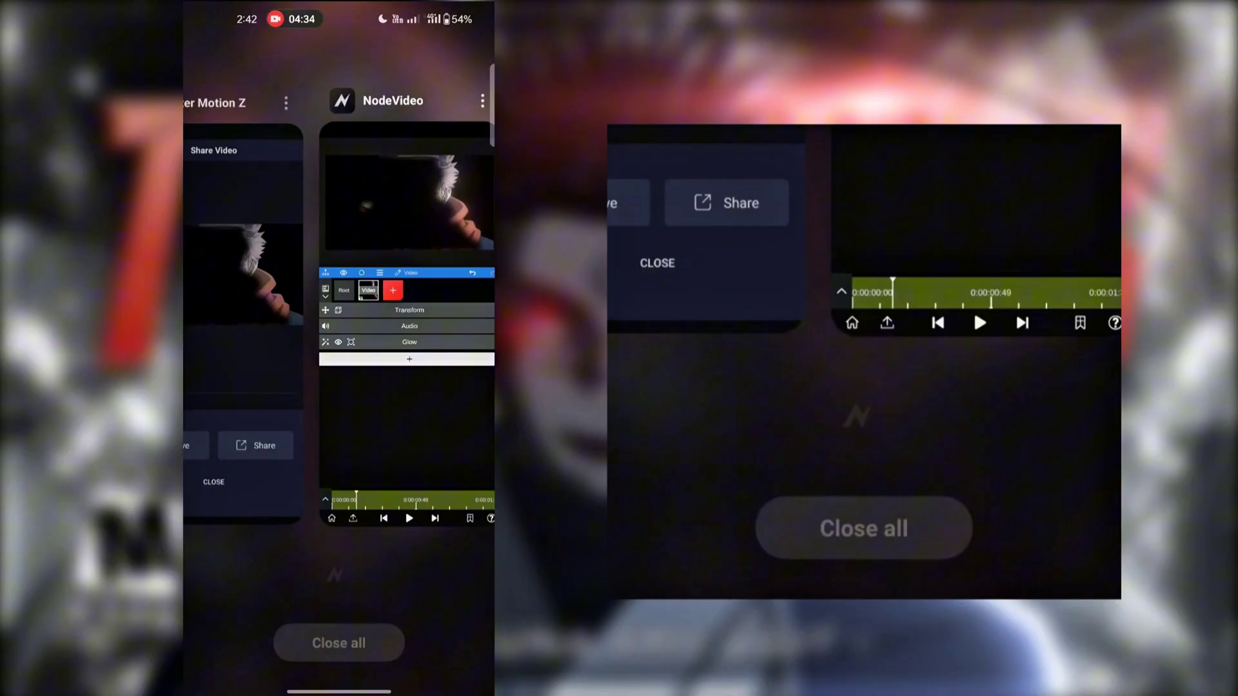
{"action": "left_click_drag", "start_coordinate": [194, 322], "coordinate": [419, 322]}
{"action": "left_click", "coordinate": [339, 323]}
{"action": "left_click_drag", "start_coordinate": [339, 3], "coordinate": [339, 387]}
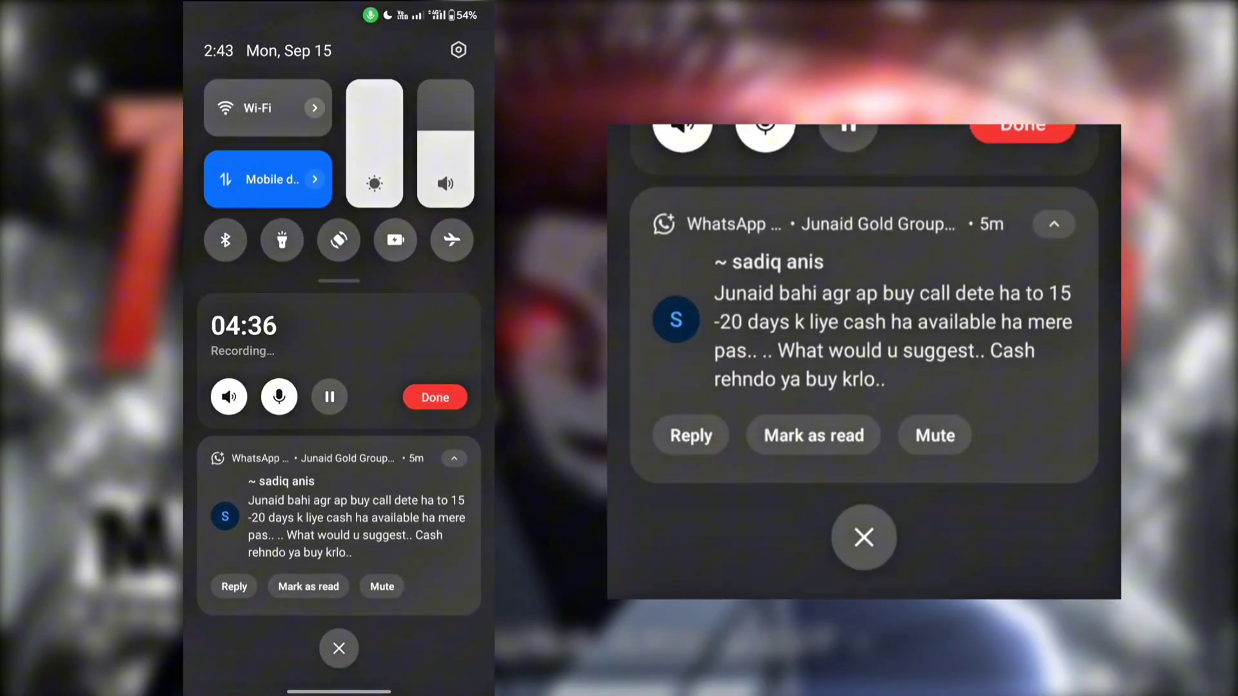
{"action": "left_click_drag", "start_coordinate": [338, 613], "coordinate": [339, 129]}
{"action": "left_click_drag", "start_coordinate": [493, 471], "coordinate": [452, 470]}
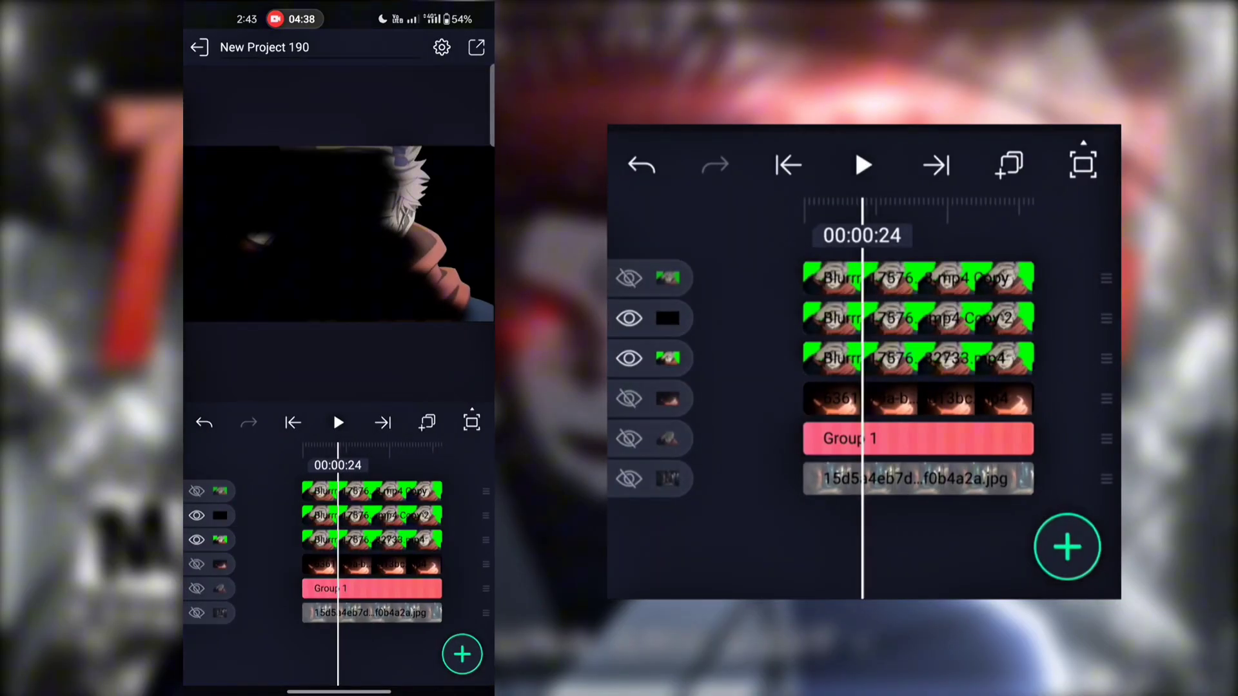
{"action": "mouse_move", "coordinate": [342, 549]}
{"action": "left_mouse_down"}
{"action": "mouse_move", "coordinate": [399, 548]}
{"action": "mouse_move", "coordinate": [361, 549]}
{"action": "left_mouse_up"}
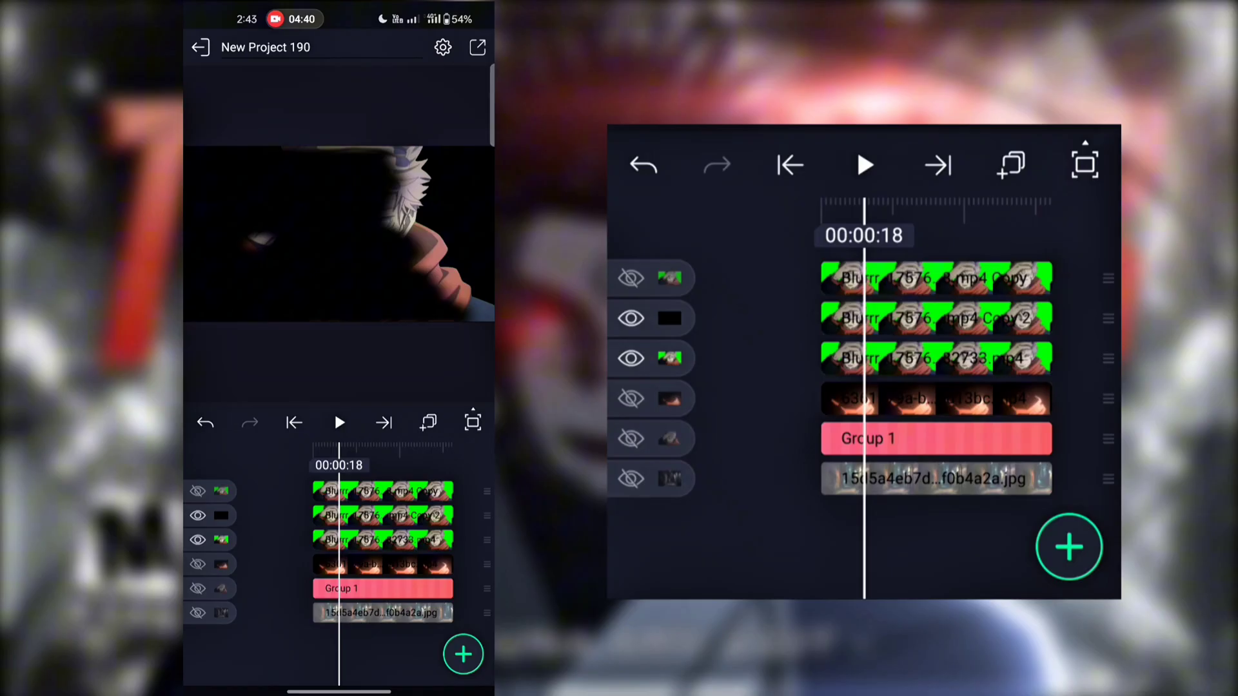
Delete the three Blurrr clip layers and unhide the hidden layers
{"action": "left_click", "coordinate": [216, 540]}
{"action": "left_click", "coordinate": [443, 48]}
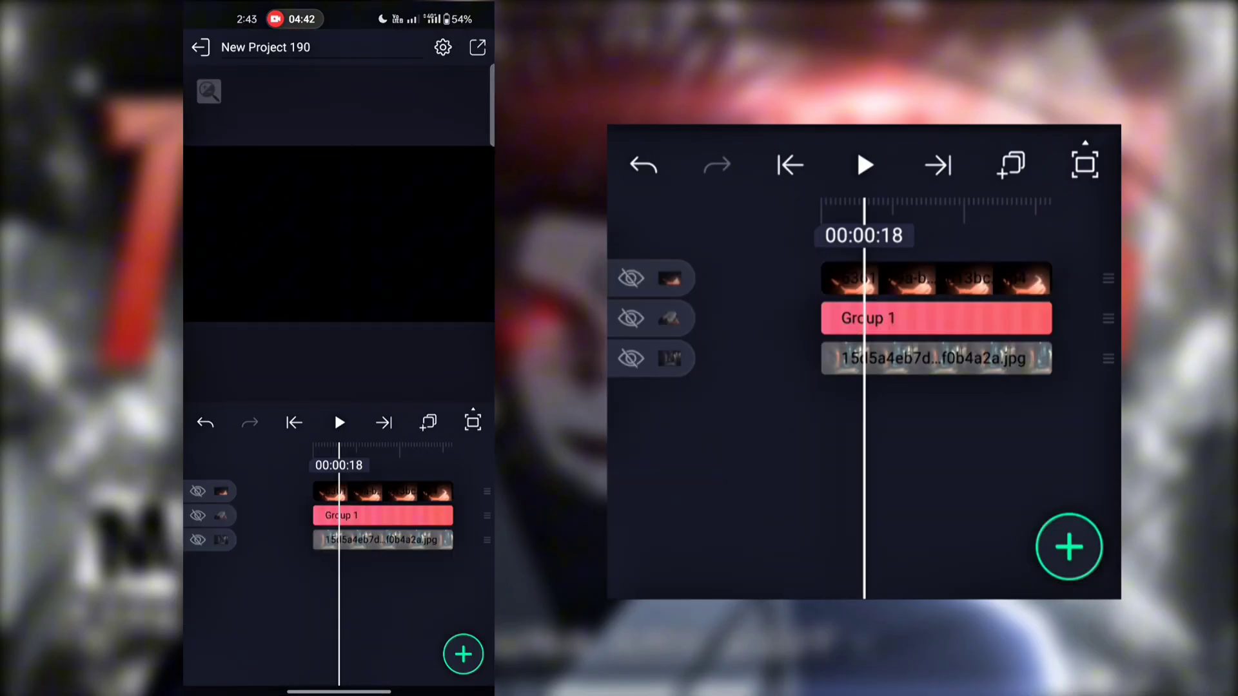
{"action": "left_click", "coordinate": [198, 539]}
{"action": "mouse_move", "coordinate": [387, 580]}
{"action": "left_mouse_down"}
{"action": "mouse_move", "coordinate": [365, 581]}
{"action": "mouse_move", "coordinate": [408, 581]}
{"action": "mouse_move", "coordinate": [343, 580]}
{"action": "mouse_move", "coordinate": [451, 580]}
{"action": "left_mouse_up"}
Add the exported clip from the NodeVideo folder as a layer with Lighten blending
{"action": "left_click", "coordinate": [463, 655]}
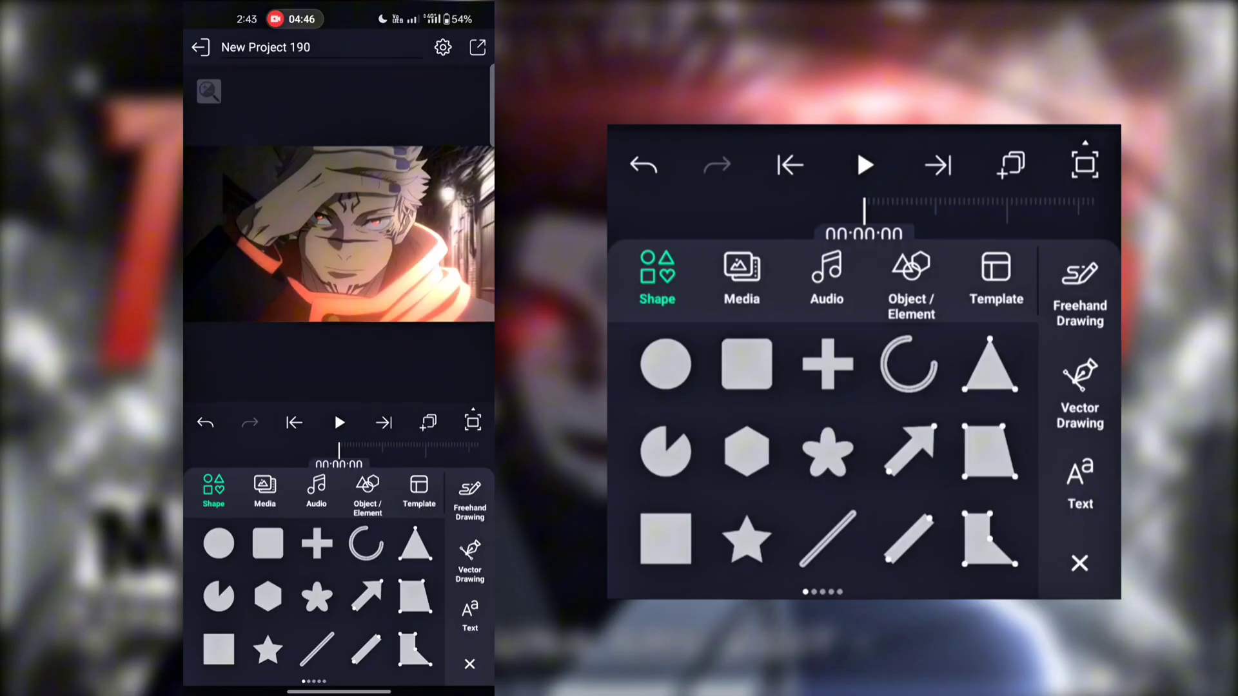
{"action": "left_click", "coordinate": [265, 491]}
{"action": "left_click", "coordinate": [225, 568]}
{"action": "left_click", "coordinate": [248, 655]}
{"action": "left_click", "coordinate": [384, 627]}
{"action": "left_click", "coordinate": [409, 490]}
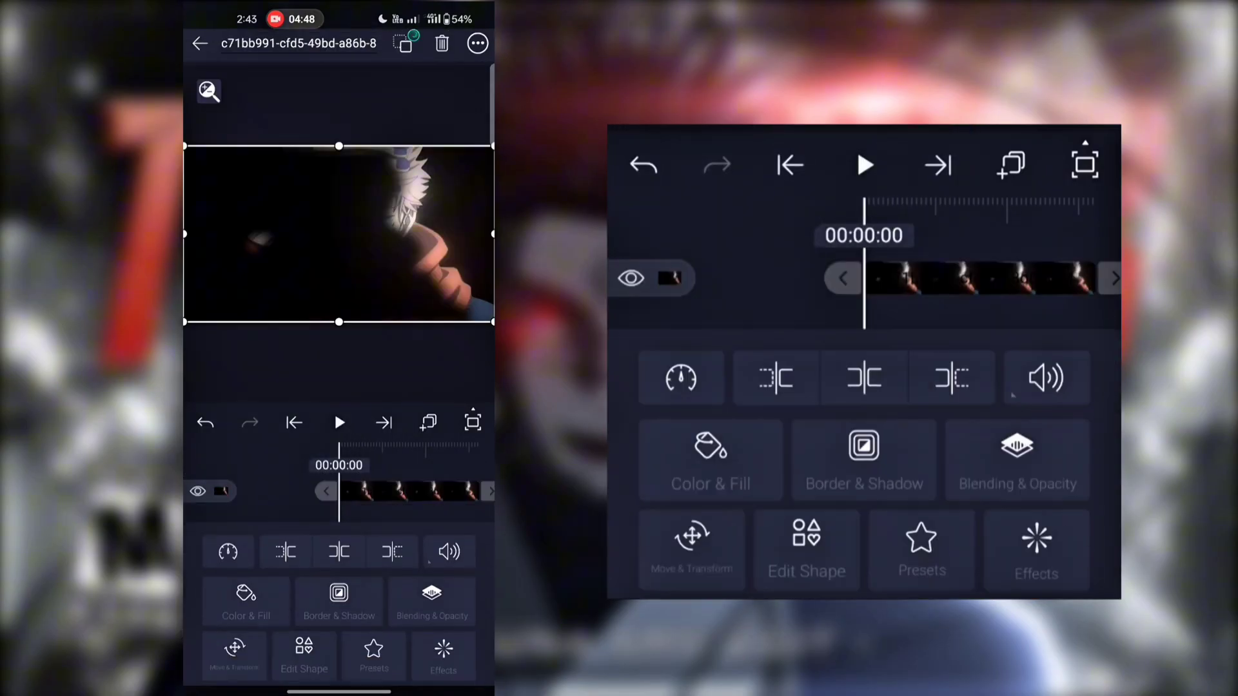
{"action": "left_click", "coordinate": [428, 594]}
{"action": "left_click", "coordinate": [288, 649]}
Inspect the Exposure / Gamma settings on the orange clip's effects
{"action": "left_click", "coordinate": [208, 534]}
{"action": "left_click_drag", "start_coordinate": [387, 516], "coordinate": [335, 516]}
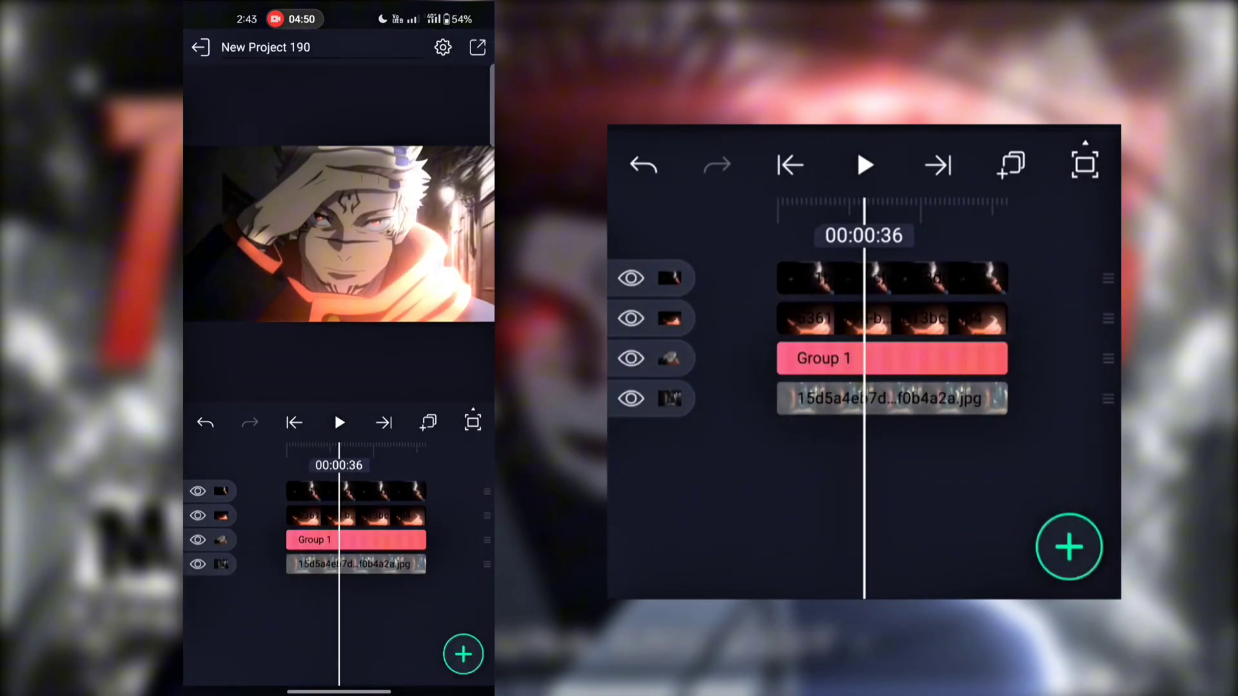
{"action": "left_click_drag", "start_coordinate": [487, 491], "coordinate": [487, 516]}
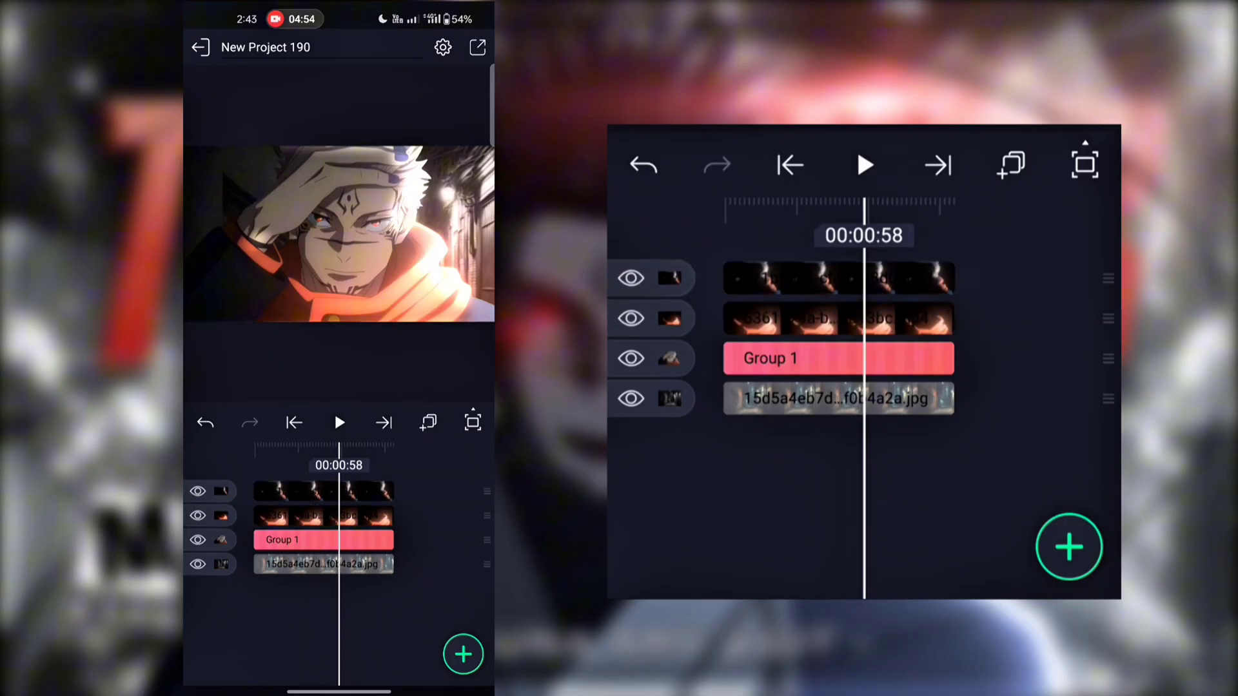
{"action": "left_click", "coordinate": [303, 516]}
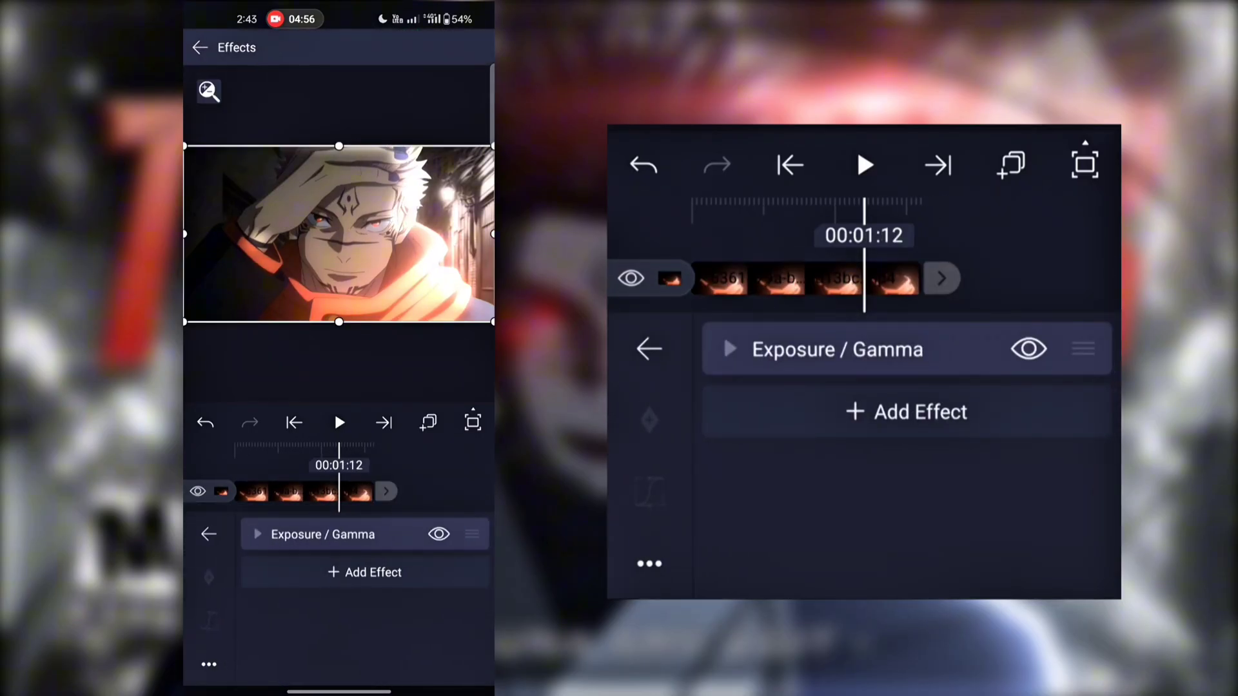
{"action": "left_click", "coordinate": [303, 535]}
{"action": "left_click", "coordinate": [276, 625]}
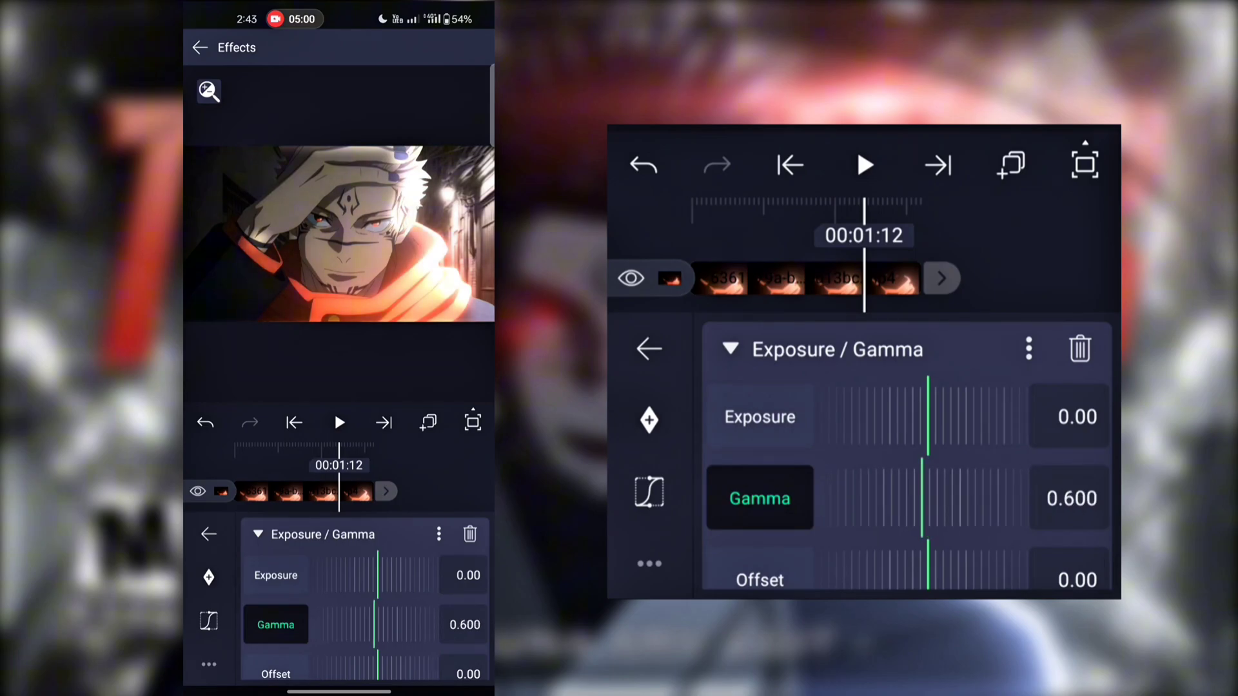
{"action": "left_click", "coordinate": [200, 47]}
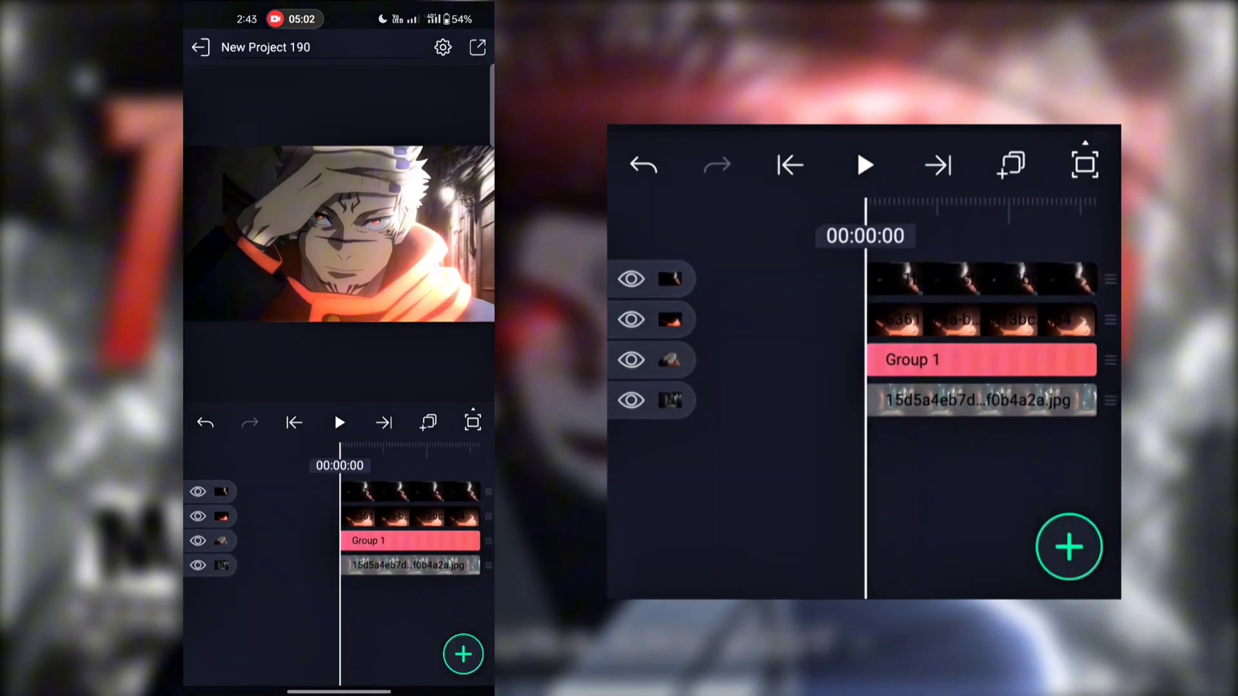
Add a Saturation / Vibrance effect to Group 1 with saturation at -51%
{"action": "left_click_drag", "start_coordinate": [387, 515], "coordinate": [333, 516]}
{"action": "left_click", "coordinate": [342, 541]}
{"action": "left_click", "coordinate": [200, 47]}
{"action": "left_click", "coordinate": [341, 541]}
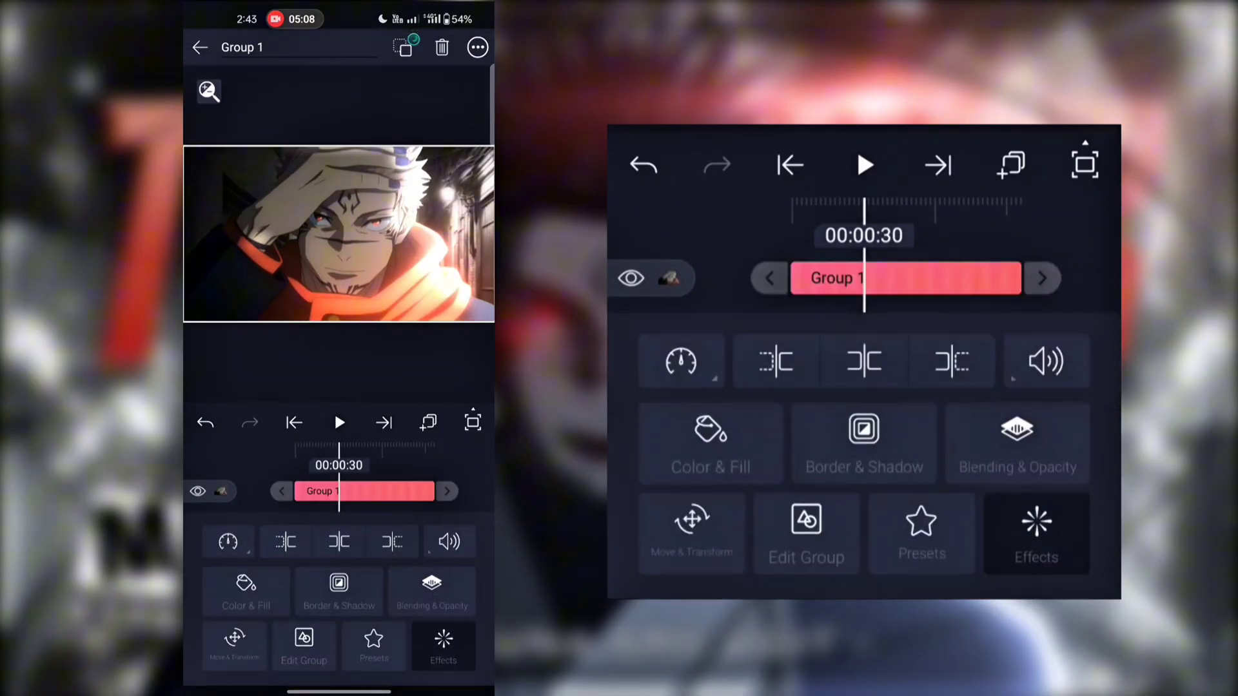
{"action": "left_click", "coordinate": [442, 648]}
{"action": "left_click", "coordinate": [364, 534]}
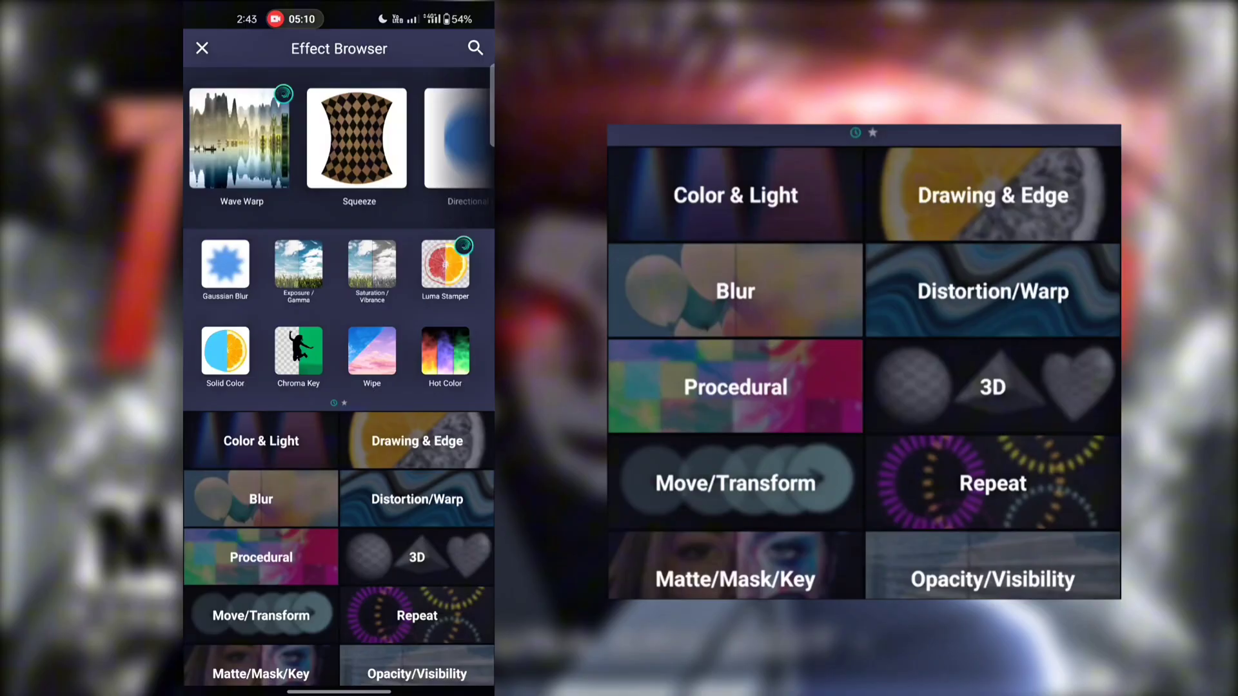
{"action": "left_click", "coordinate": [372, 264]}
{"action": "left_click_drag", "start_coordinate": [361, 575], "coordinate": [387, 575]}
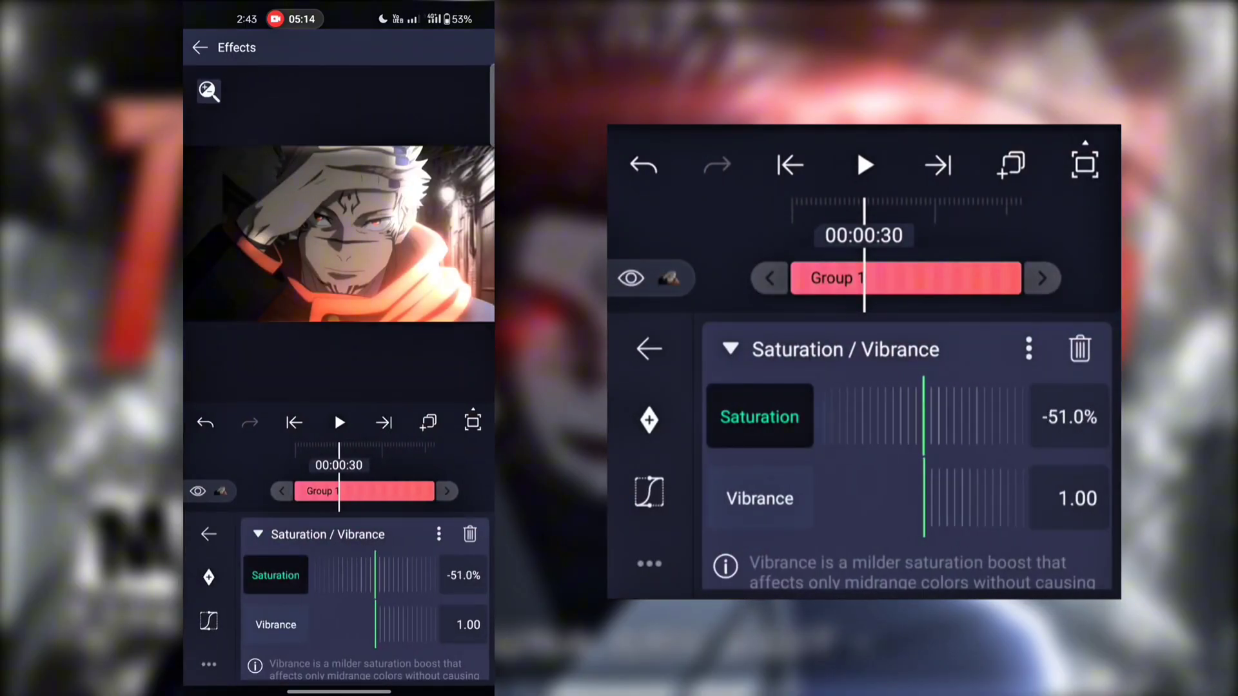
{"action": "left_click", "coordinate": [200, 47]}
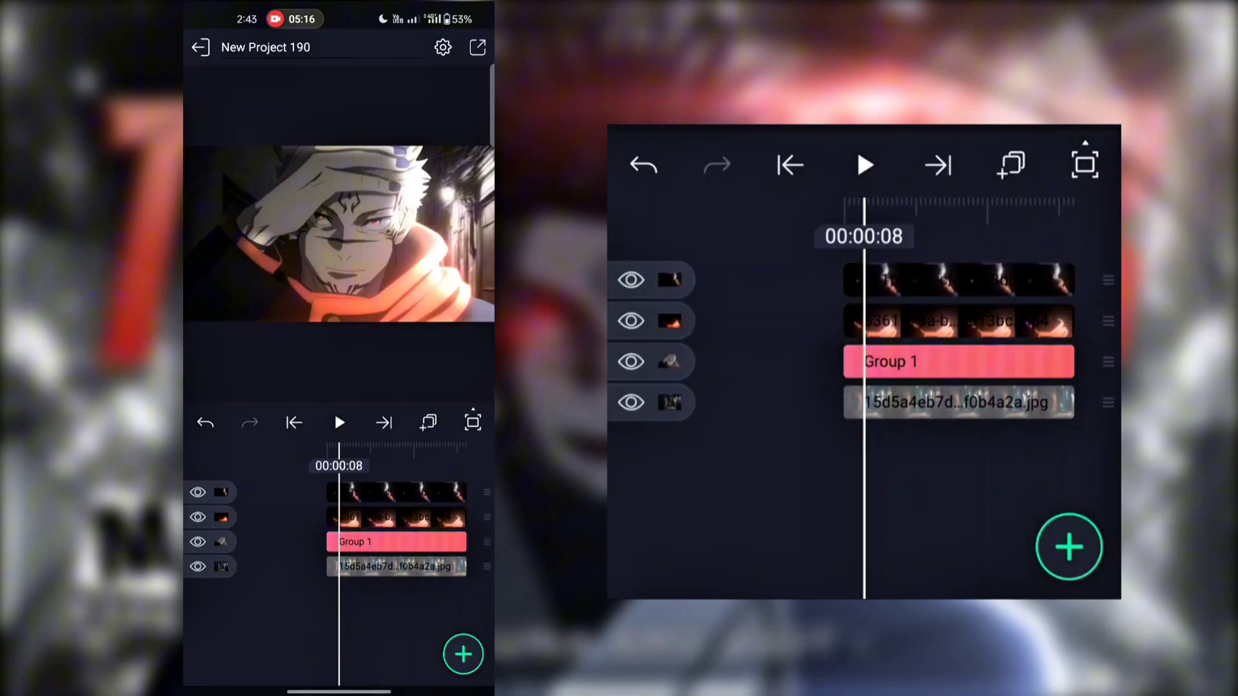
Preview the edit from the start and check Group 1
{"action": "mouse_move", "coordinate": [375, 612]}
{"action": "left_mouse_down"}
{"action": "mouse_move", "coordinate": [338, 613]}
{"action": "mouse_move", "coordinate": [402, 612]}
{"action": "mouse_move", "coordinate": [336, 613]}
{"action": "mouse_move", "coordinate": [420, 613]}
{"action": "mouse_move", "coordinate": [328, 613]}
{"action": "mouse_move", "coordinate": [438, 613]}
{"action": "left_mouse_up"}
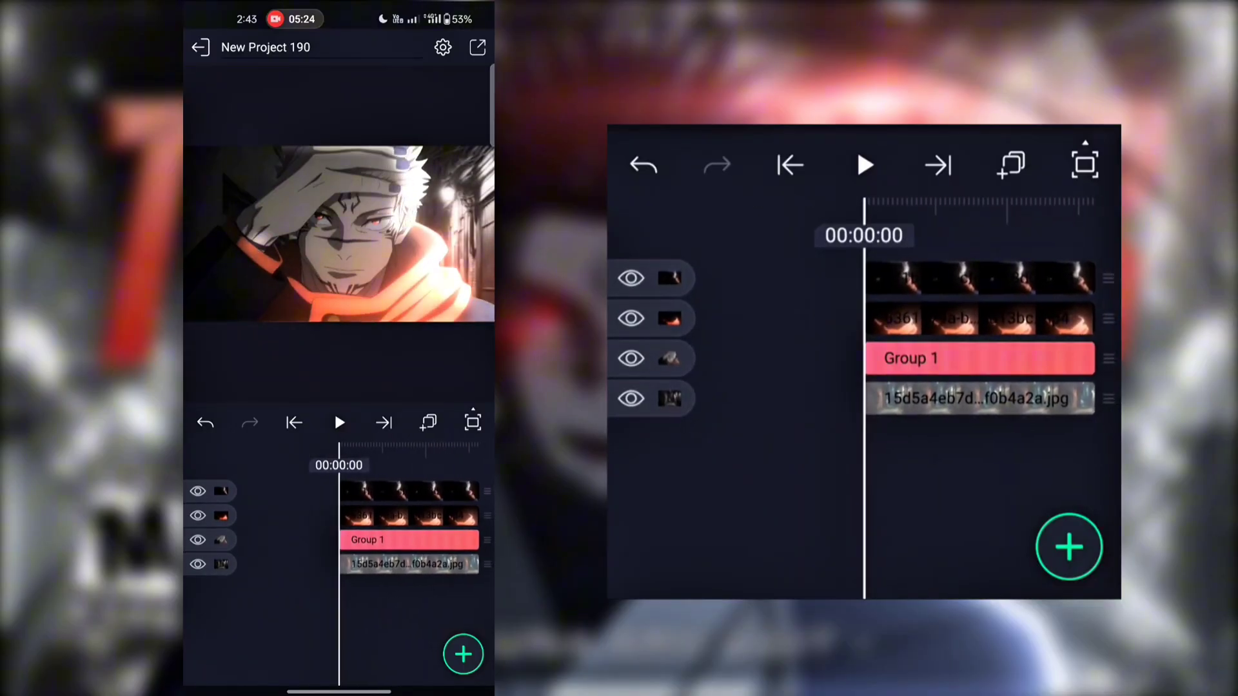
{"action": "left_click", "coordinate": [339, 423]}
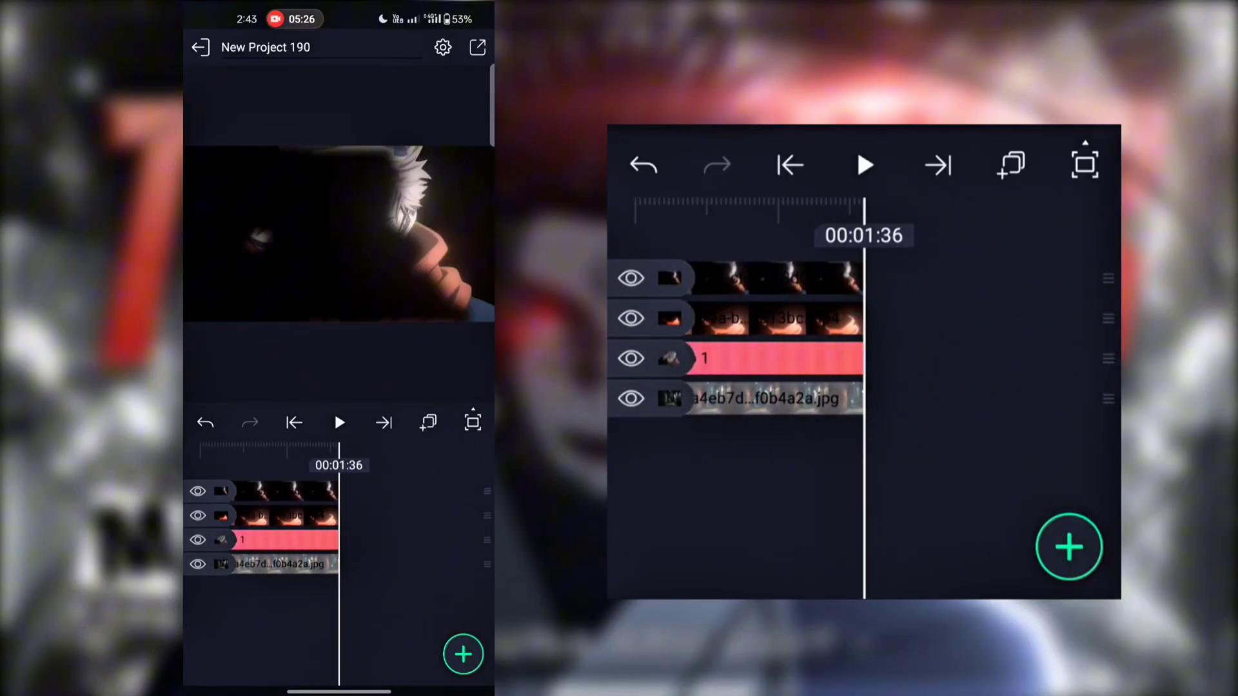
{"action": "left_click", "coordinate": [294, 422]}
{"action": "left_click_drag", "start_coordinate": [400, 612], "coordinate": [290, 613]}
{"action": "left_click", "coordinate": [290, 541]}
{"action": "left_click", "coordinate": [200, 48]}
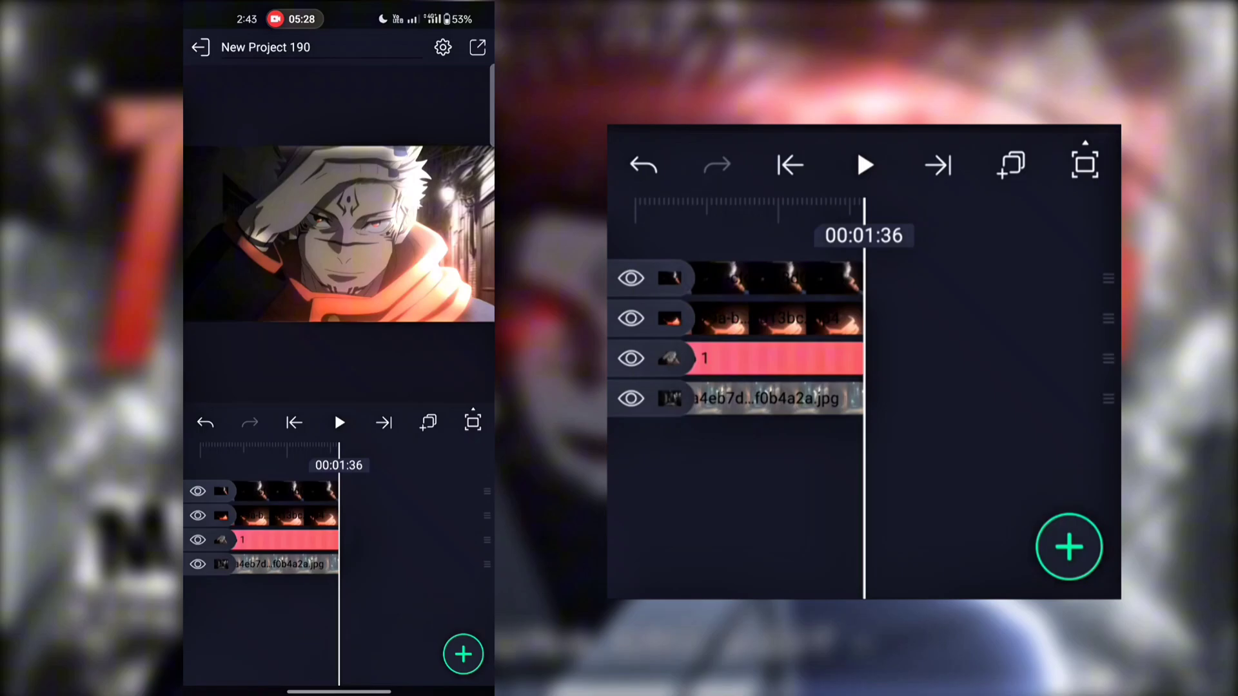
Select all four layers, then replay the edit from the start
{"action": "left_click", "coordinate": [387, 645]}
{"action": "left_click", "coordinate": [369, 450]}
{"action": "left_click", "coordinate": [201, 47]}
{"action": "left_click", "coordinate": [294, 422]}
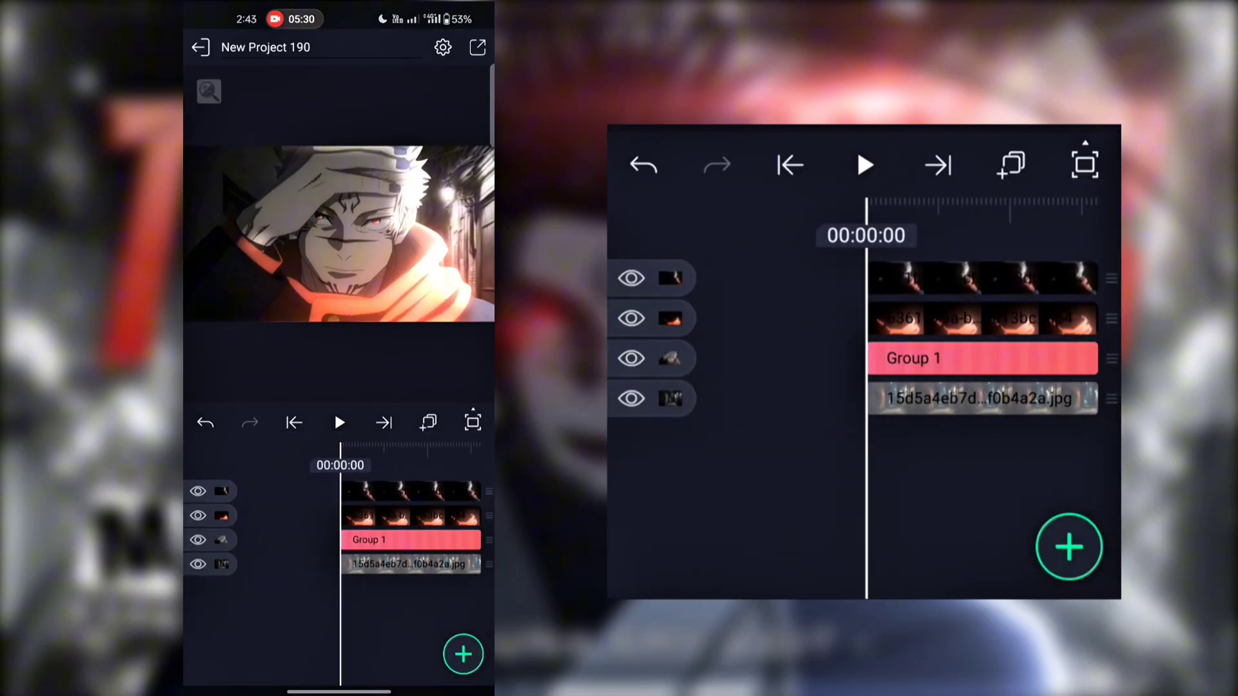
{"action": "left_click", "coordinate": [339, 422]}
{"action": "left_click", "coordinate": [339, 422]}
{"action": "left_click", "coordinate": [294, 423]}
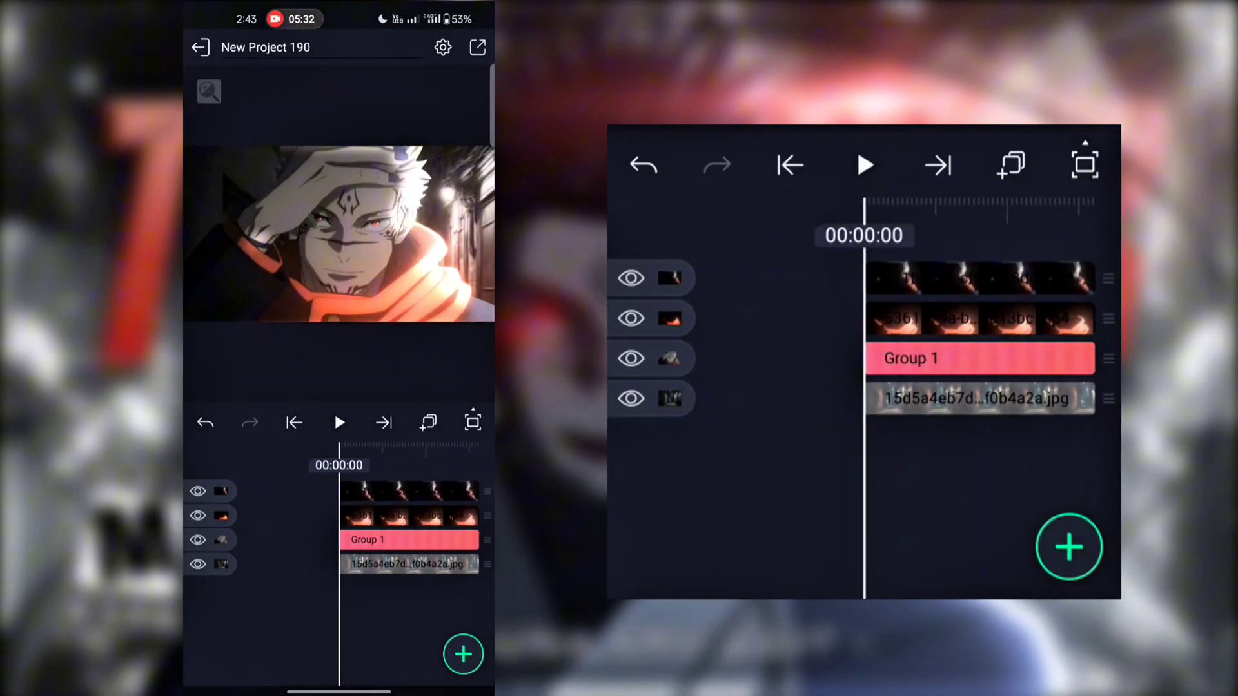
Open the gallery media picker and browse the album list toward Download
{"action": "left_click", "coordinate": [463, 655]}
{"action": "left_click", "coordinate": [265, 497]}
{"action": "left_click", "coordinate": [225, 580]}
{"action": "scroll", "coordinate": [297, 419], "scroll_direction": "down", "scroll_amount": 5}
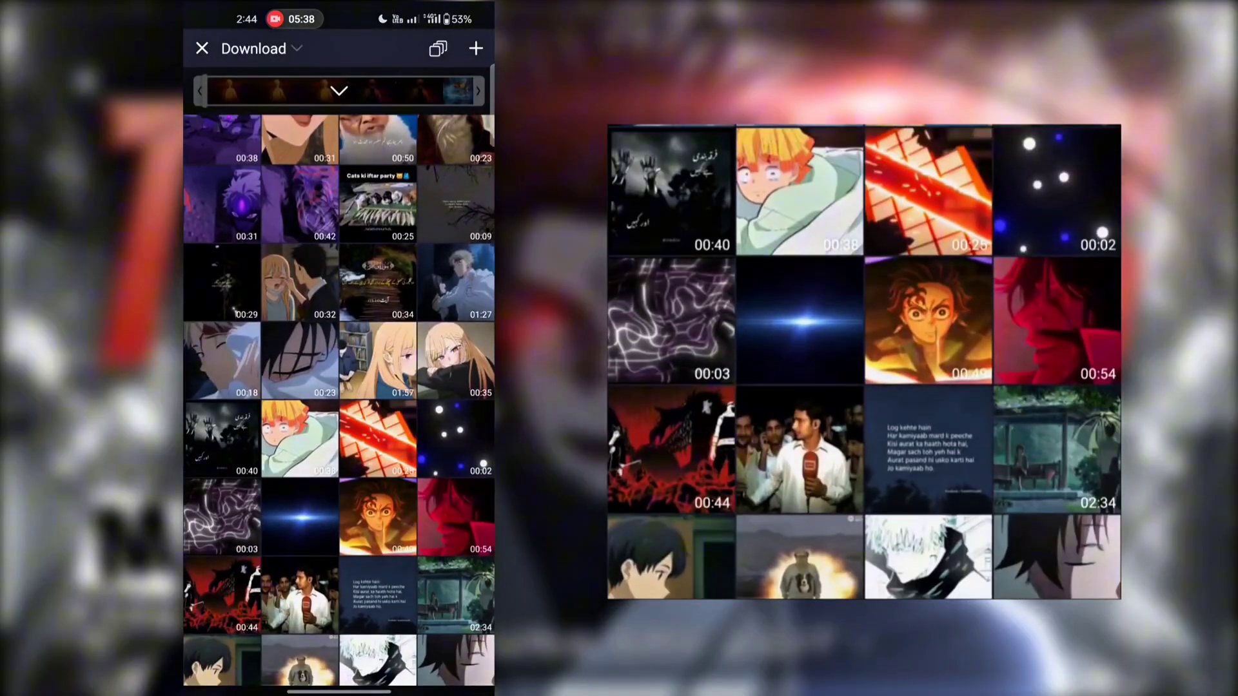
{"action": "scroll", "coordinate": [338, 400], "scroll_direction": "down", "scroll_amount": 3}
Add the blue lens-flare clip and desaturate it to -76% saturation
{"action": "left_click", "coordinate": [300, 477]}
{"action": "left_click", "coordinate": [476, 48]}
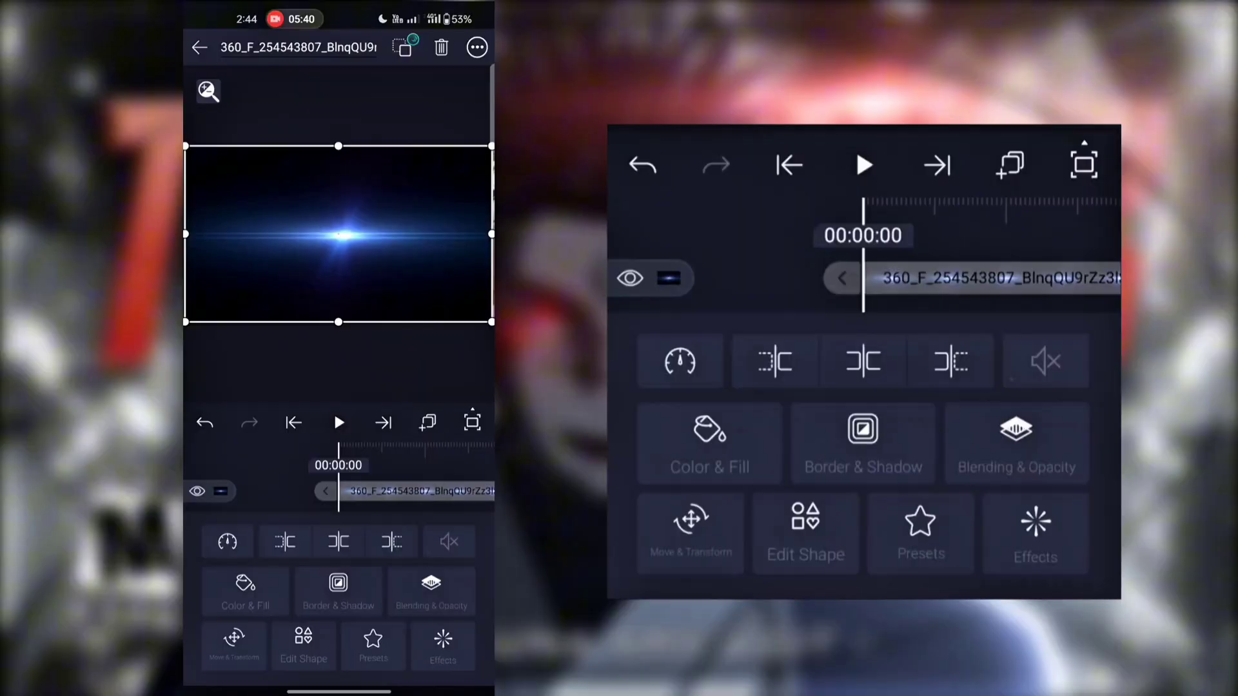
{"action": "left_click", "coordinate": [437, 642]}
{"action": "left_click", "coordinate": [361, 533]}
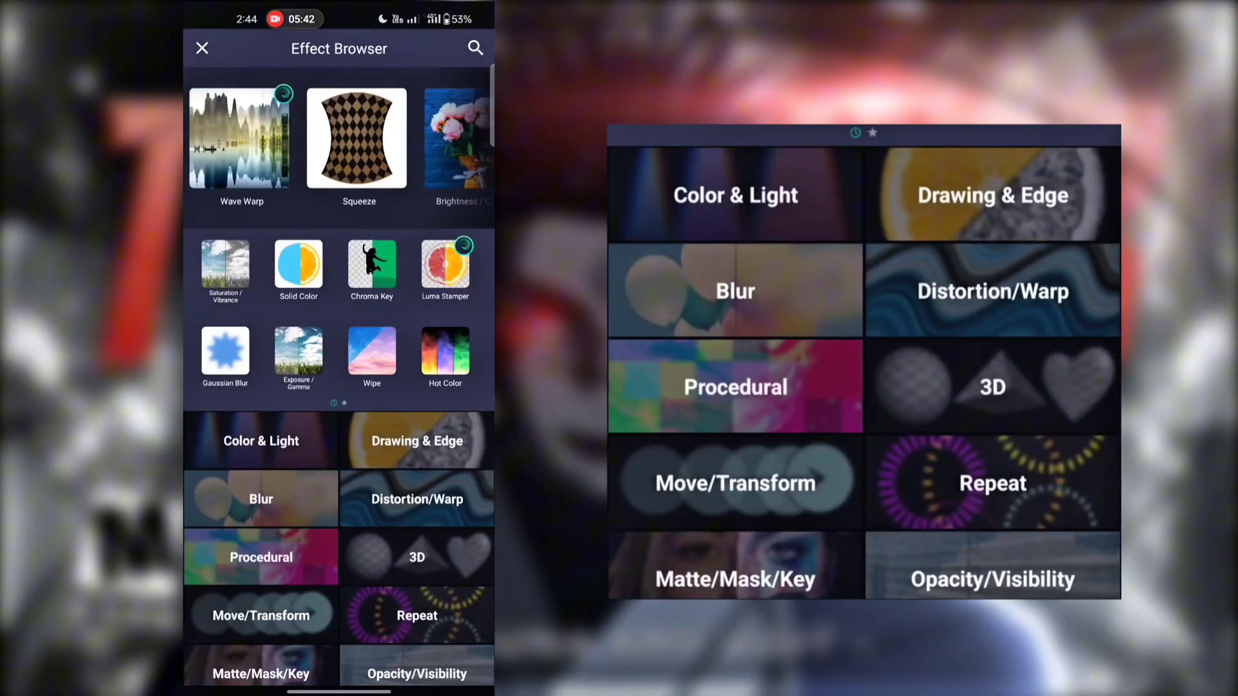
{"action": "left_click", "coordinate": [226, 264]}
{"action": "scroll", "coordinate": [364, 599], "scroll_direction": "up", "scroll_amount": 2}
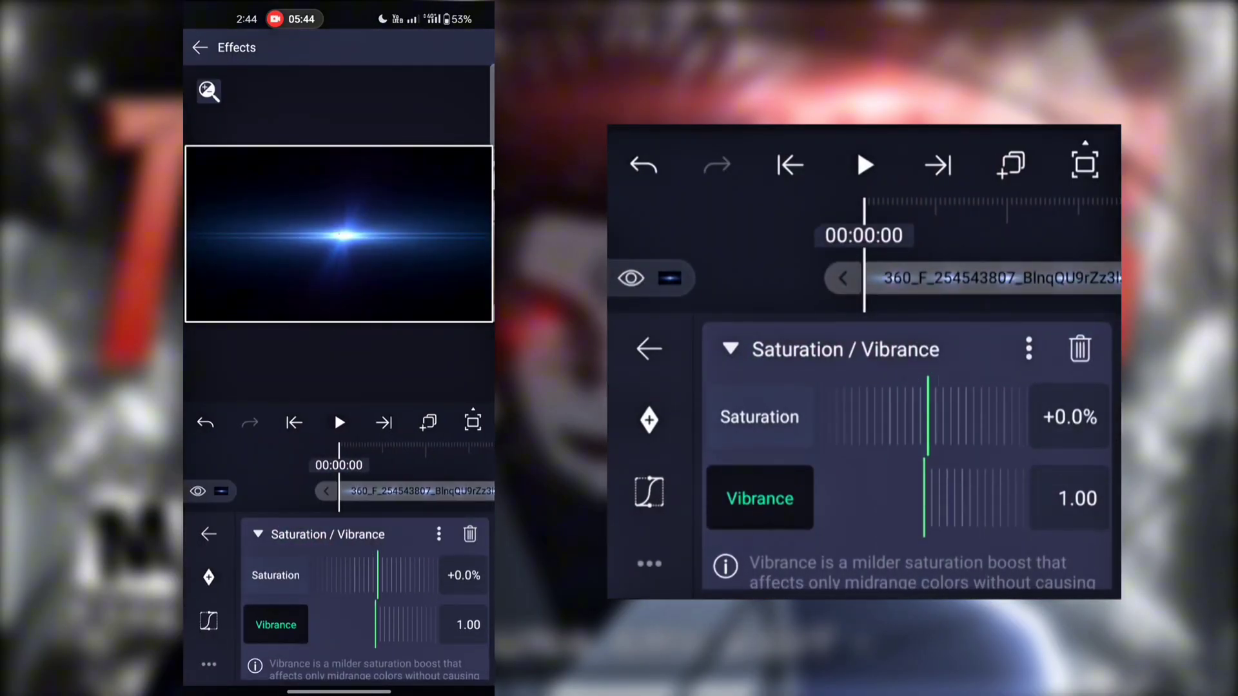
{"action": "left_click_drag", "start_coordinate": [400, 575], "coordinate": [362, 575]}
{"action": "left_click", "coordinate": [258, 534]}
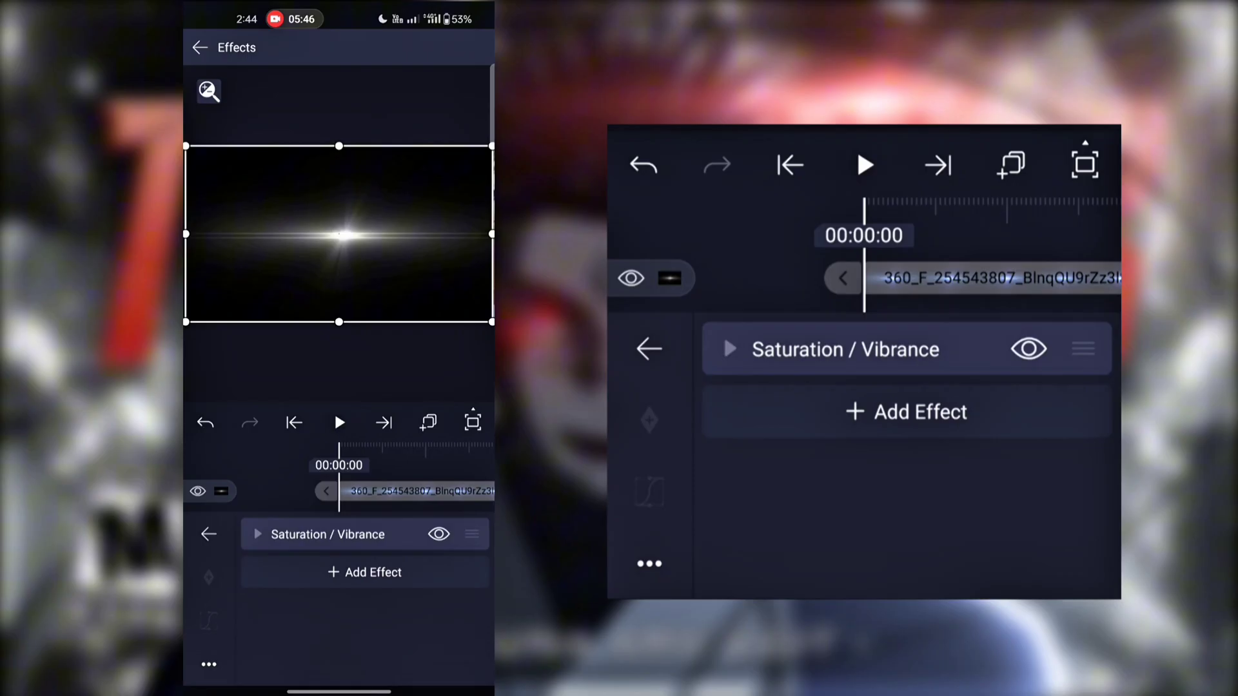
Add a Flicker effect to the flare with strength 0.30, higher frequency and adjusted seed
{"action": "left_click", "coordinate": [364, 572]}
{"action": "type", "text": "i"}
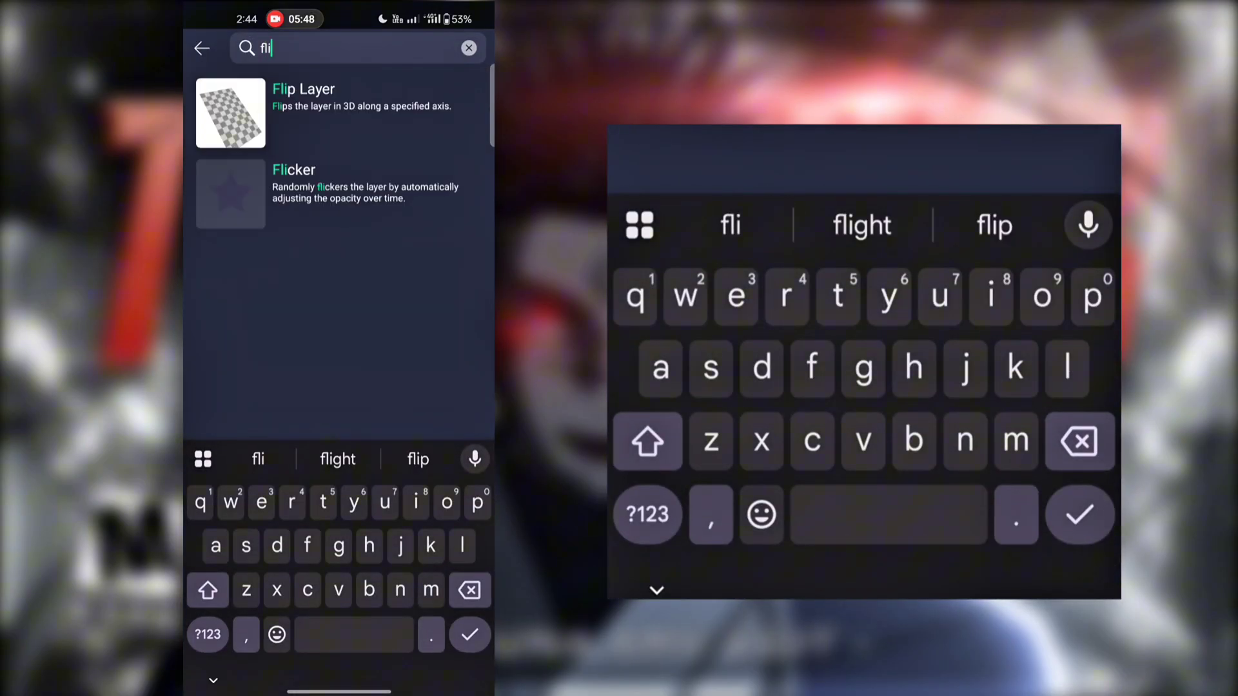
{"action": "left_click", "coordinate": [336, 187]}
{"action": "left_click", "coordinate": [281, 655]}
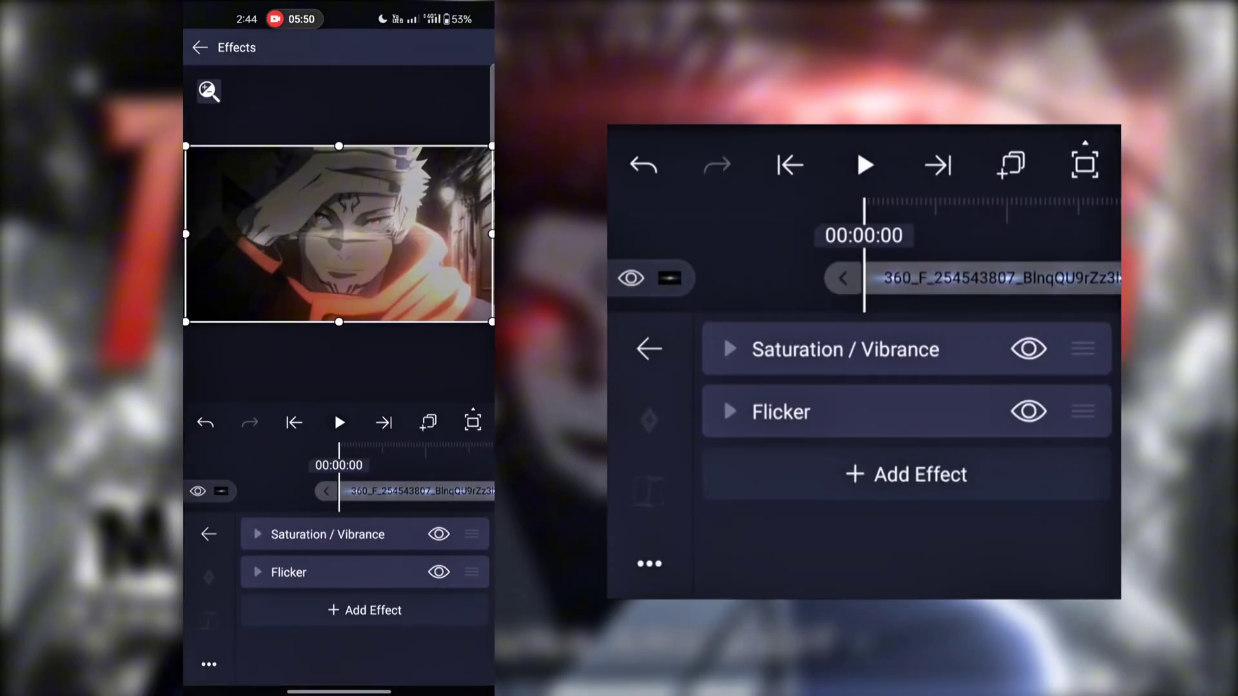
{"action": "left_click", "coordinate": [287, 570]}
{"action": "mouse_move", "coordinate": [381, 625]}
{"action": "left_mouse_down"}
{"action": "mouse_move", "coordinate": [432, 625]}
{"action": "mouse_move", "coordinate": [382, 625]}
{"action": "left_mouse_up"}
{"action": "left_click_drag", "start_coordinate": [393, 575], "coordinate": [361, 575]}
{"action": "scroll", "coordinate": [365, 619], "scroll_direction": "down", "scroll_amount": 2}
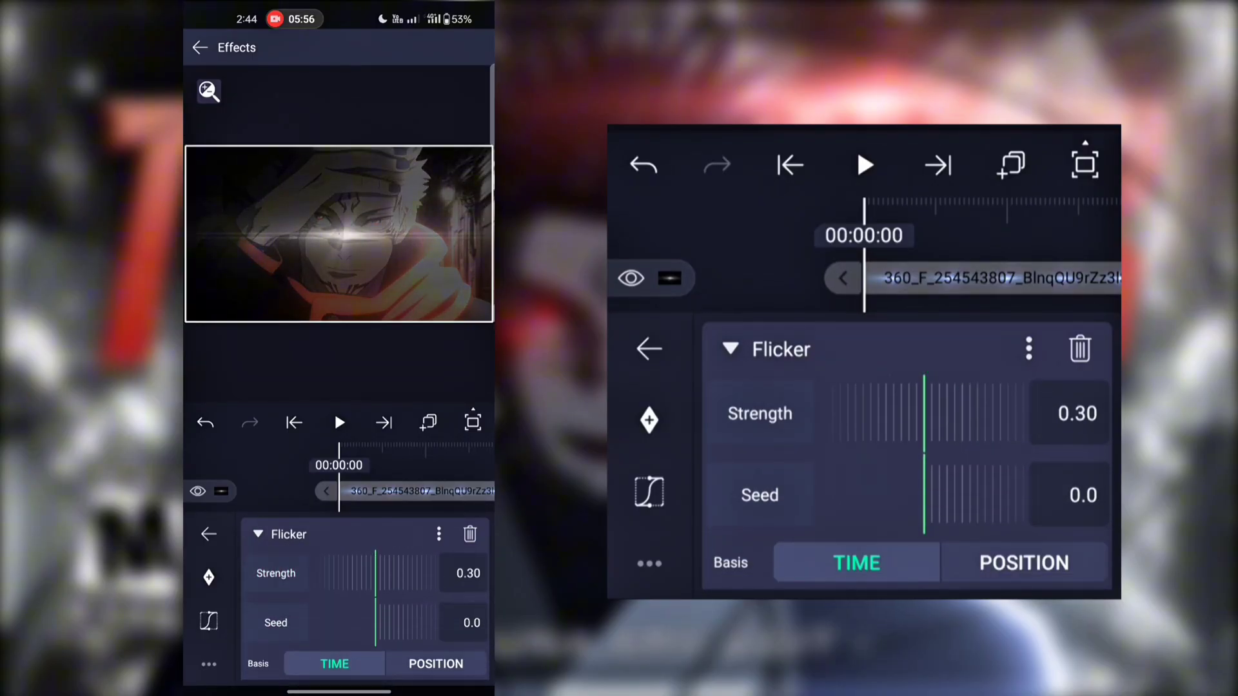
{"action": "left_click", "coordinate": [276, 623]}
{"action": "left_click_drag", "start_coordinate": [376, 623], "coordinate": [349, 623]}
{"action": "left_click", "coordinate": [208, 534]}
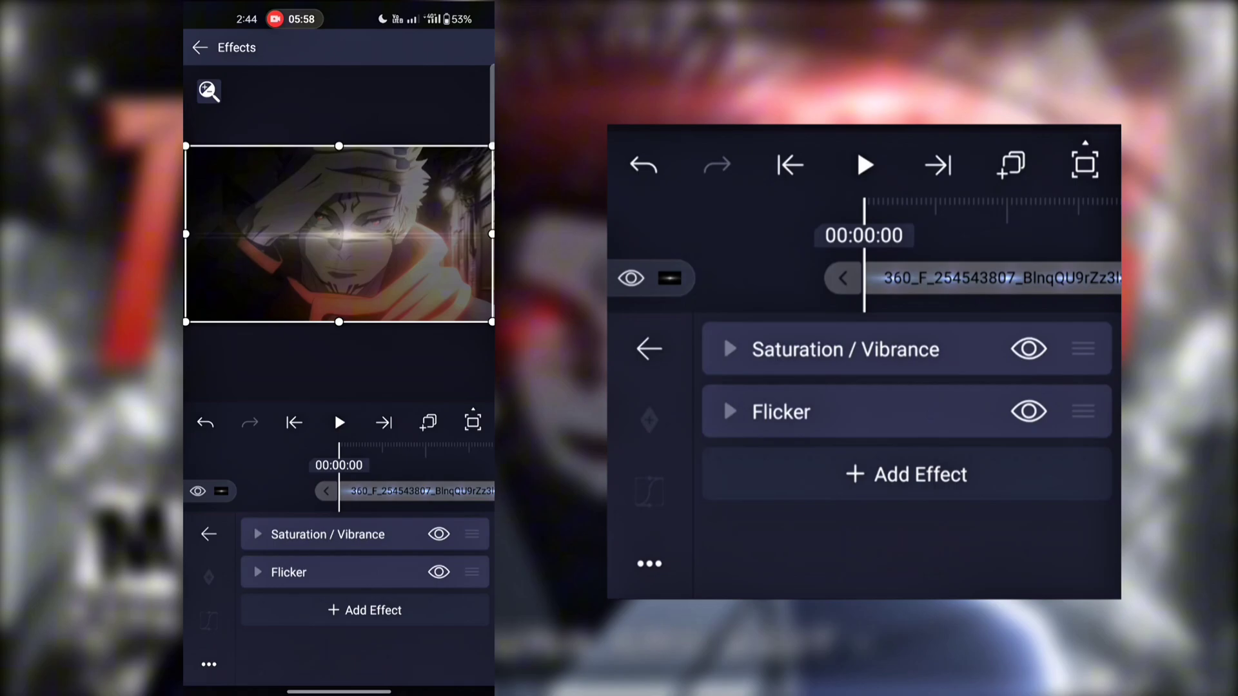
Set the flare layer's blending to Linear Dodge
{"action": "left_click", "coordinate": [429, 589]}
{"action": "left_click", "coordinate": [290, 614]}
{"action": "left_click", "coordinate": [473, 621]}
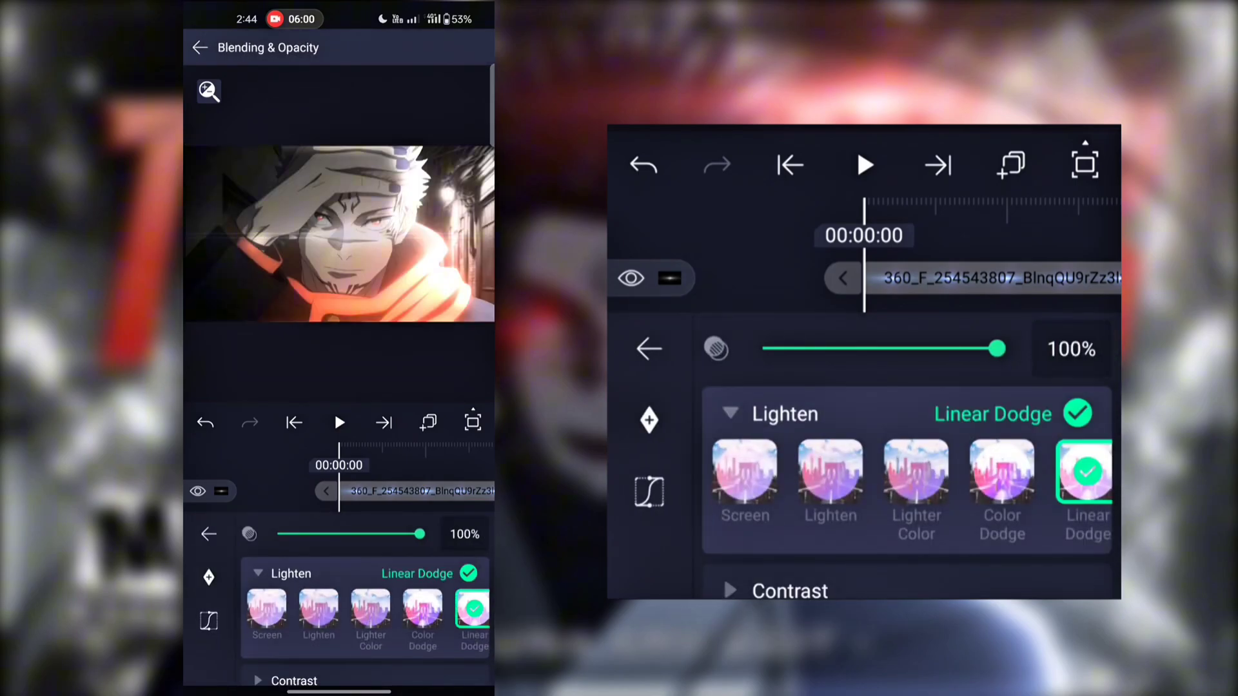
{"action": "left_click", "coordinate": [208, 534]}
{"action": "left_click", "coordinate": [208, 534]}
Shrink the flare to about two-thirds size and reposition it
{"action": "left_click", "coordinate": [400, 586]}
{"action": "left_click", "coordinate": [243, 644]}
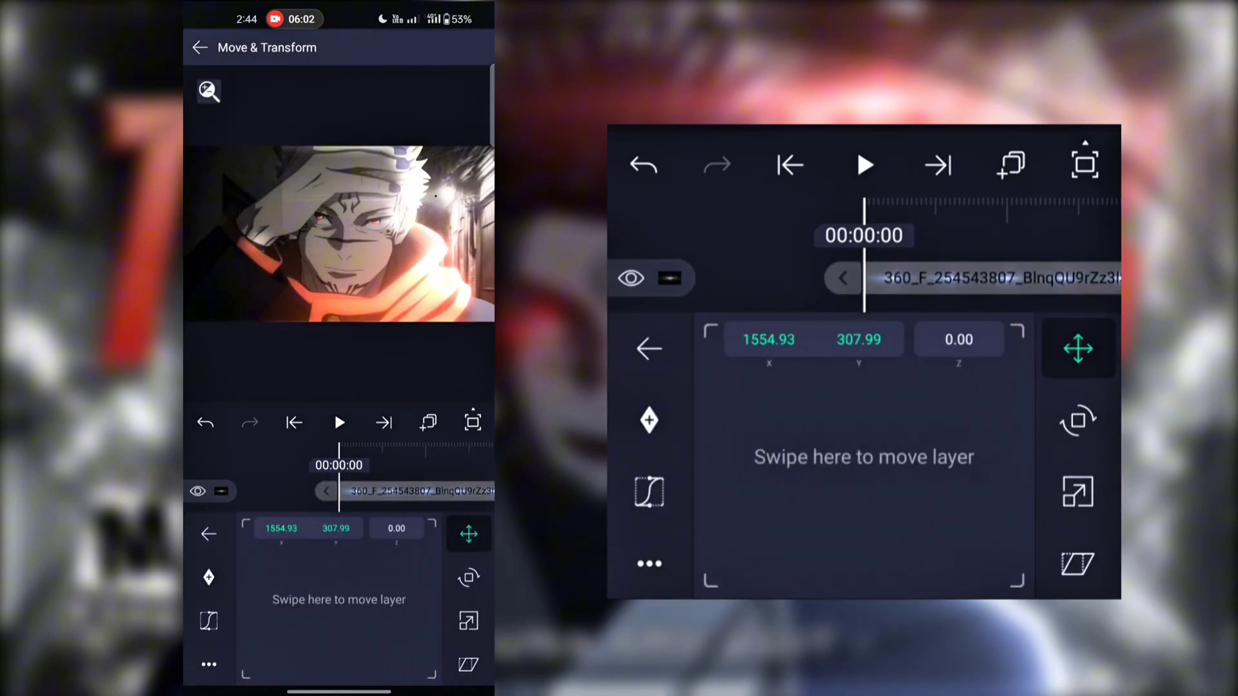
{"action": "left_click", "coordinate": [469, 621]}
{"action": "left_click_drag", "start_coordinate": [310, 619], "coordinate": [419, 619]}
{"action": "left_click", "coordinate": [469, 534]}
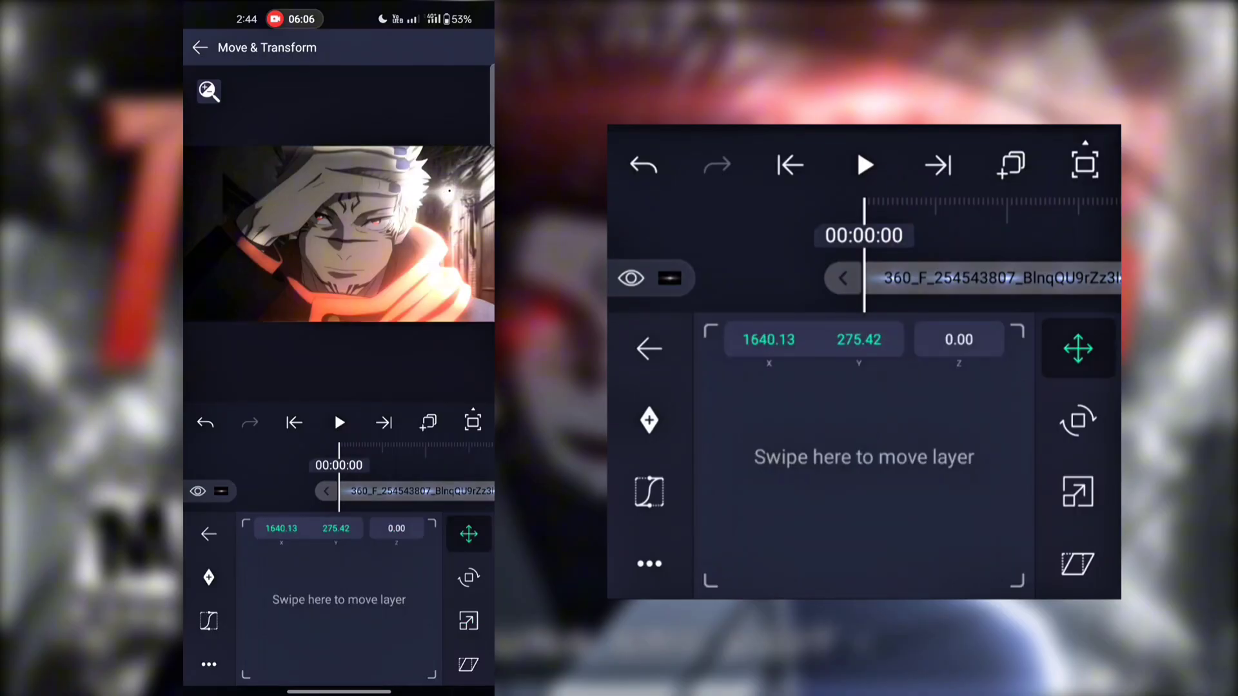
{"action": "left_click", "coordinate": [208, 534]}
Weaken the flare's Flicker strength to about 0.13
{"action": "left_click", "coordinate": [387, 586]}
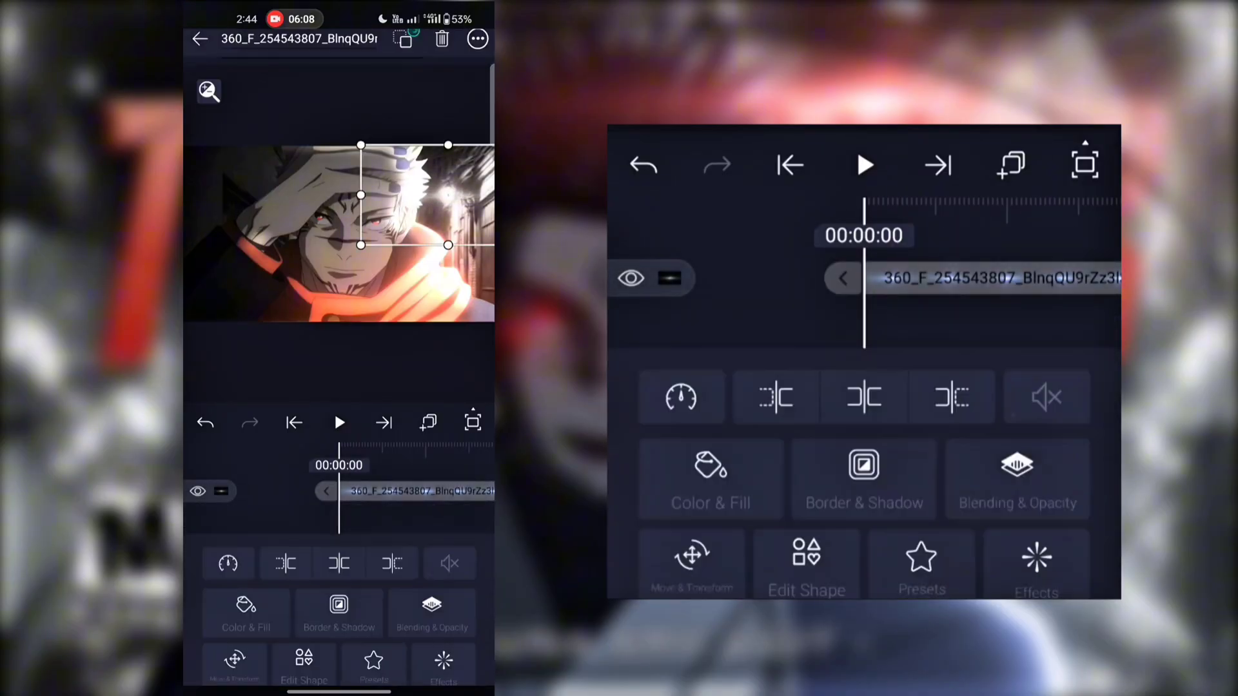
{"action": "left_click", "coordinate": [442, 657]}
{"action": "left_click", "coordinate": [310, 572]}
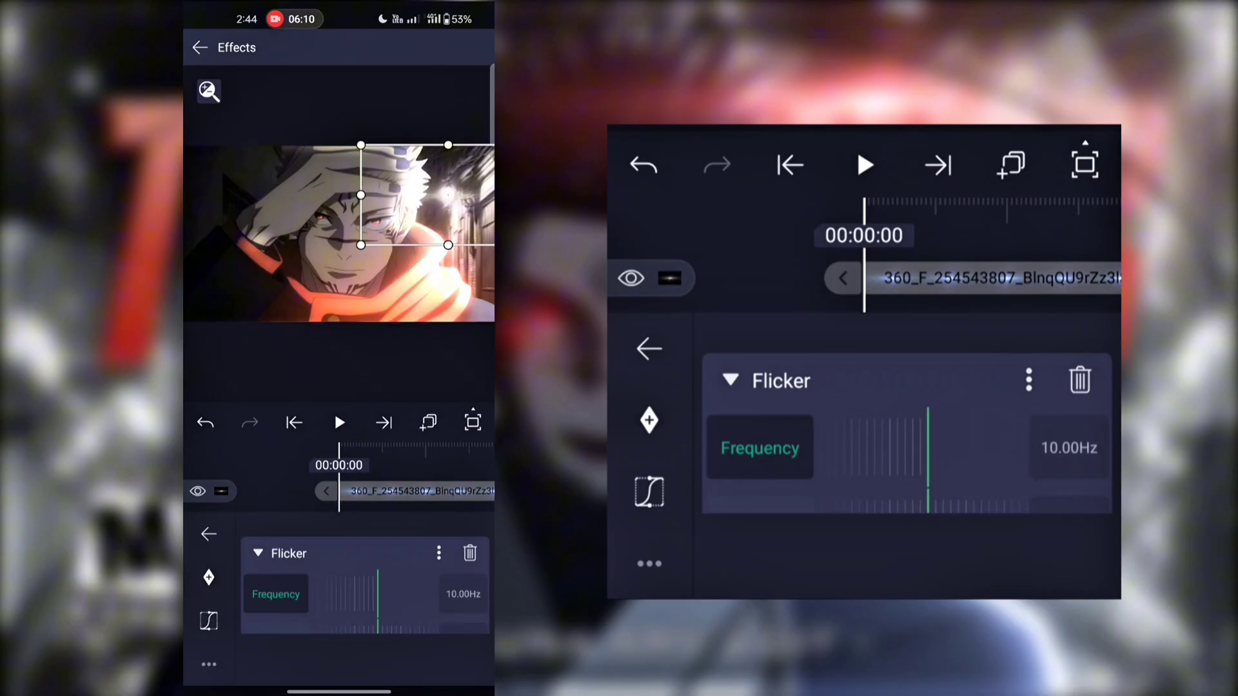
{"action": "left_click", "coordinate": [276, 625]}
{"action": "mouse_move", "coordinate": [387, 625]}
{"action": "left_mouse_down"}
{"action": "mouse_move", "coordinate": [413, 625]}
{"action": "mouse_move", "coordinate": [296, 632]}
{"action": "left_mouse_up"}
{"action": "left_click", "coordinate": [209, 534]}
Switch the flare layer's blending to Screen
{"action": "left_click", "coordinate": [434, 591]}
{"action": "left_click", "coordinate": [266, 643]}
{"action": "left_click", "coordinate": [208, 534]}
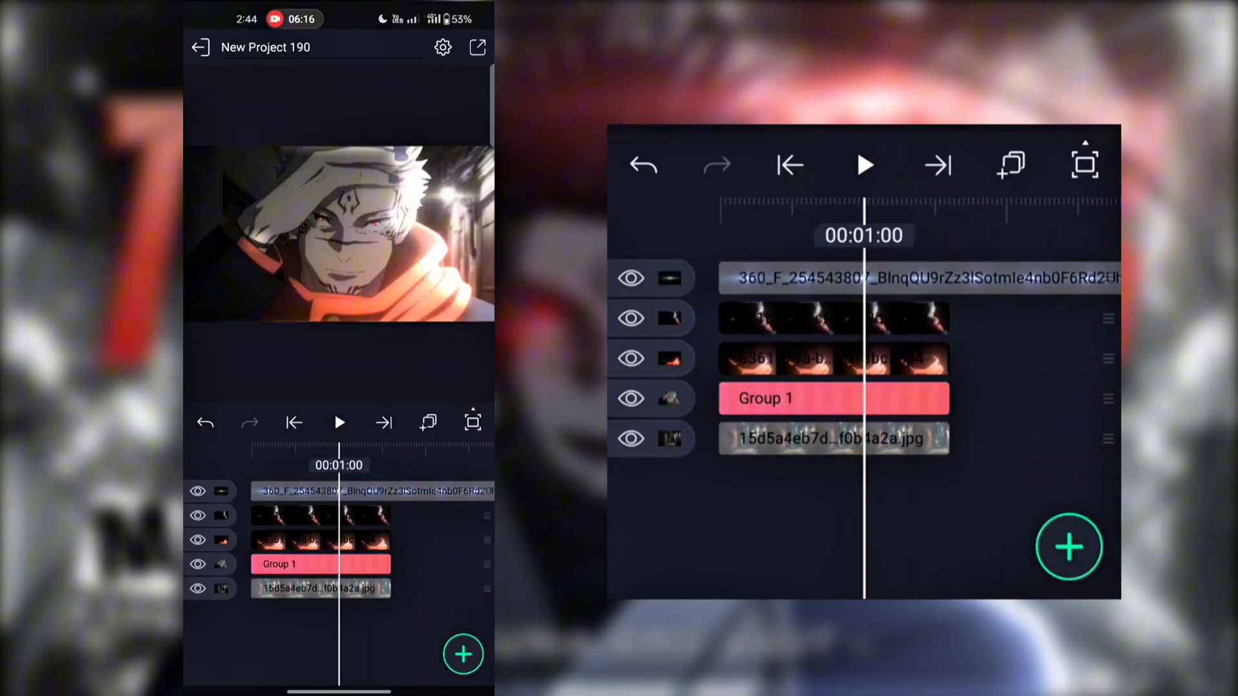
Scrub near the start and select the flare layer to check its effects
{"action": "left_click", "coordinate": [316, 515]}
{"action": "left_click", "coordinate": [207, 44]}
{"action": "left_click", "coordinate": [296, 491]}
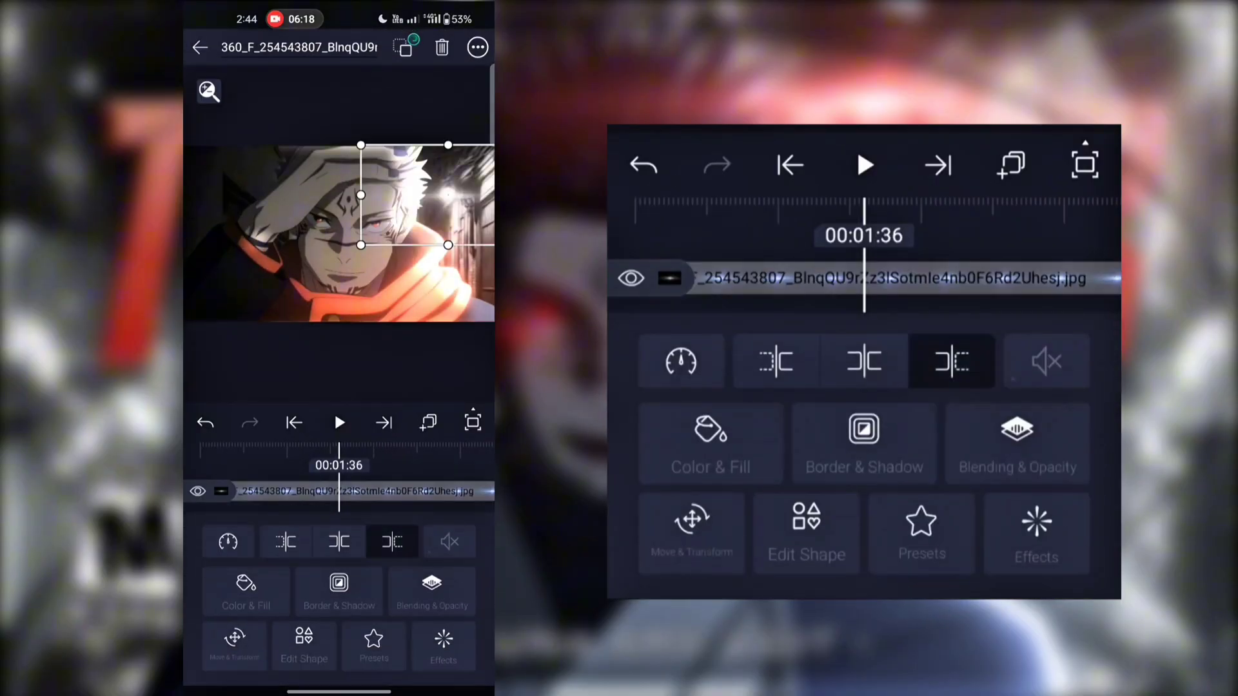
{"action": "left_click", "coordinate": [207, 44]}
{"action": "mouse_move", "coordinate": [271, 632]}
{"action": "left_mouse_down"}
{"action": "mouse_move", "coordinate": [400, 632]}
{"action": "mouse_move", "coordinate": [381, 632]}
{"action": "left_mouse_up"}
{"action": "left_click", "coordinate": [387, 491]}
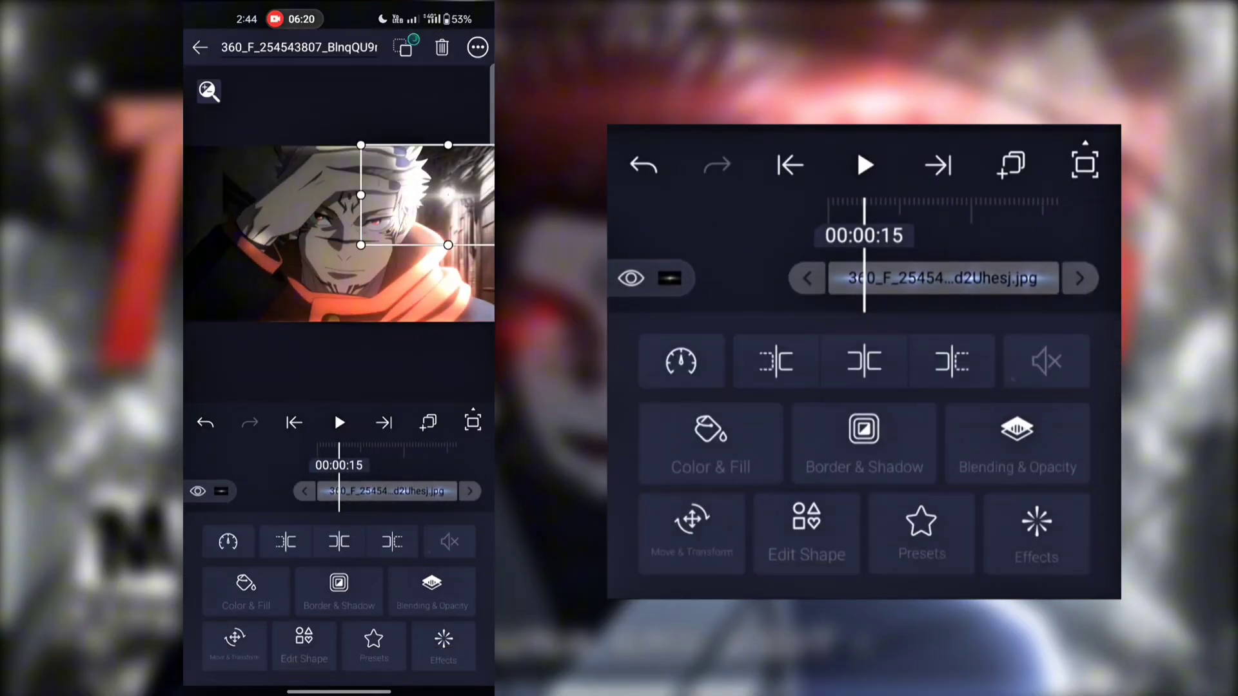
{"action": "left_click", "coordinate": [370, 639]}
{"action": "left_click", "coordinate": [208, 534]}
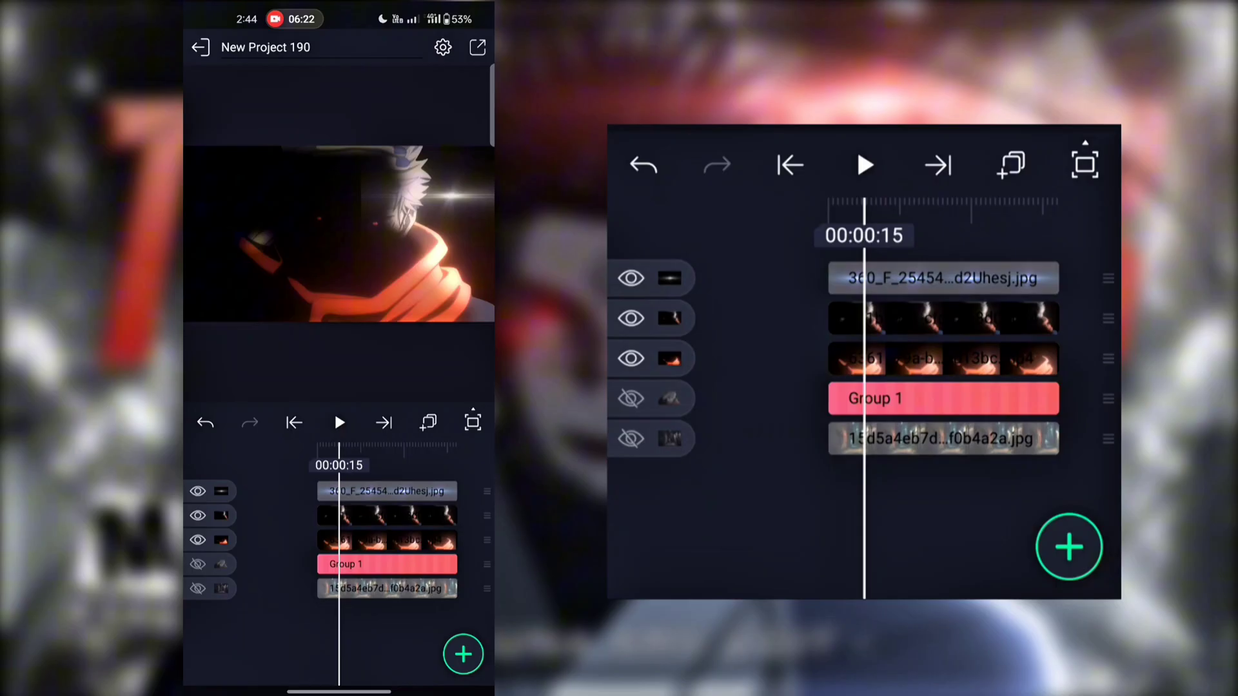
Centre the flare in the frame at x 1132.63, y 540, then reselect it
{"action": "left_click", "coordinate": [386, 490]}
{"action": "left_click", "coordinate": [240, 638]}
{"action": "left_click_drag", "start_coordinate": [361, 580], "coordinate": [302, 605]}
{"action": "left_click", "coordinate": [208, 534]}
{"action": "left_click", "coordinate": [200, 47]}
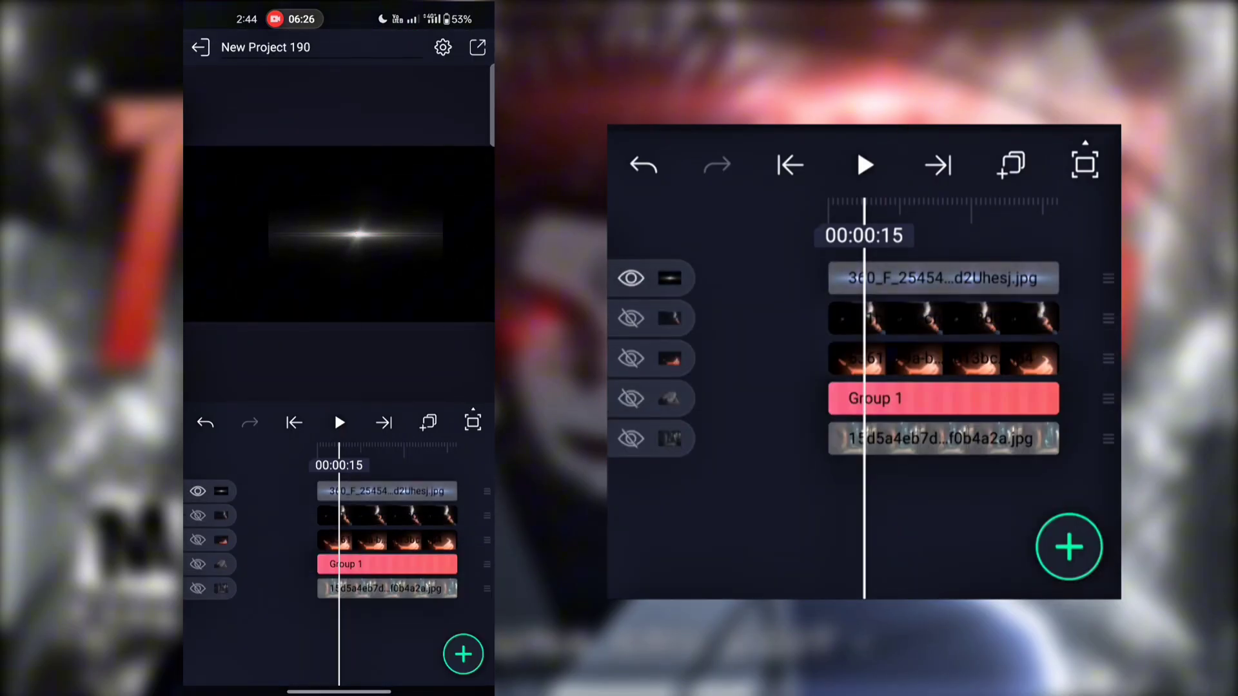
{"action": "left_click", "coordinate": [387, 491]}
Add a Wipe effect to the flare layer and roughly adjust its Start and End
{"action": "left_click", "coordinate": [434, 638]}
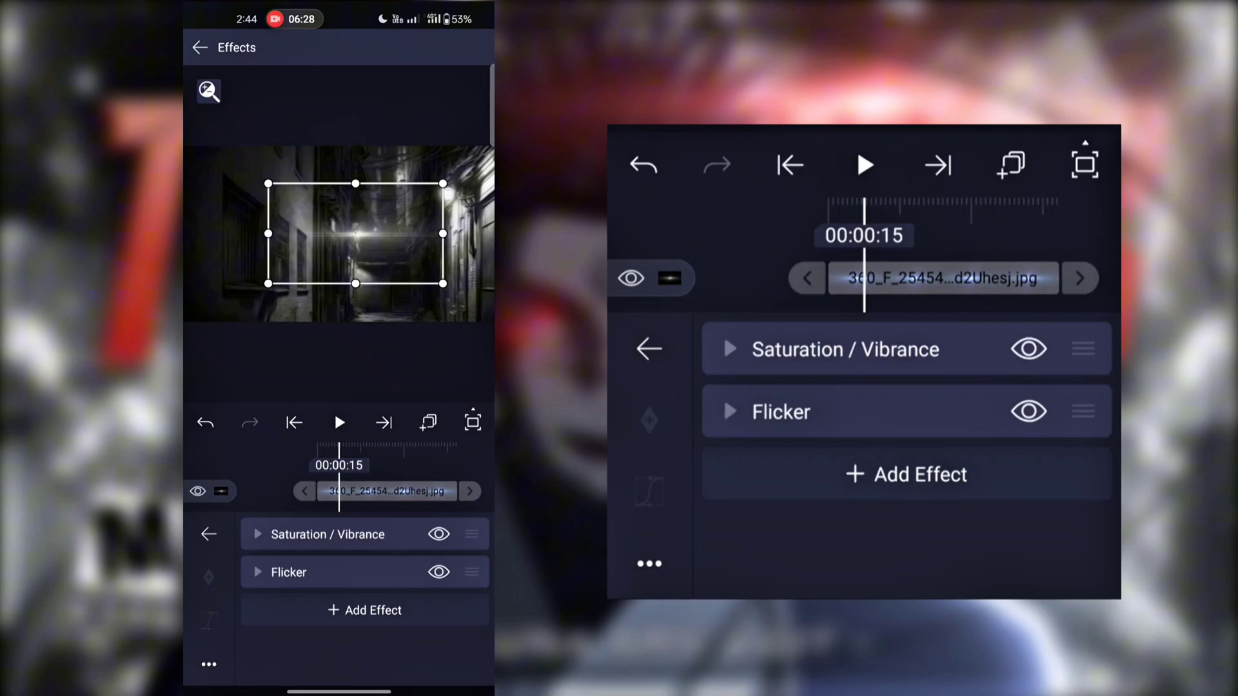
{"action": "left_click", "coordinate": [365, 610]}
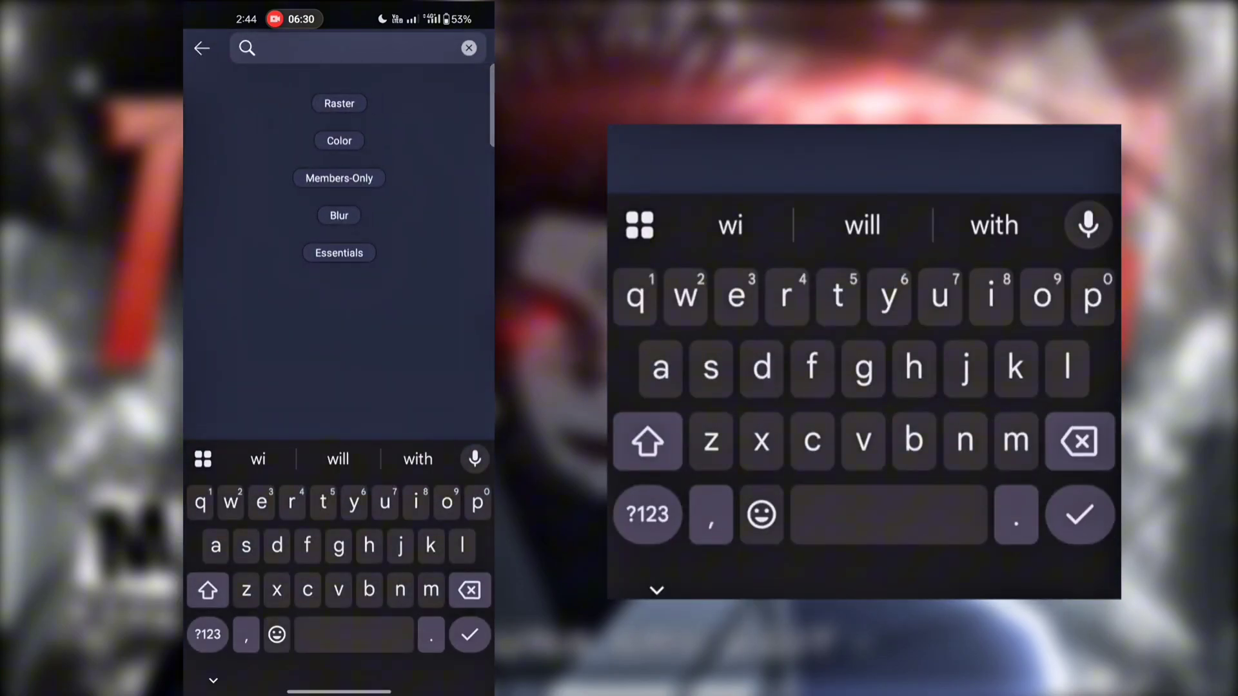
{"action": "type", "text": "wi"}
{"action": "left_click", "coordinate": [322, 158]}
{"action": "left_click", "coordinate": [281, 425]}
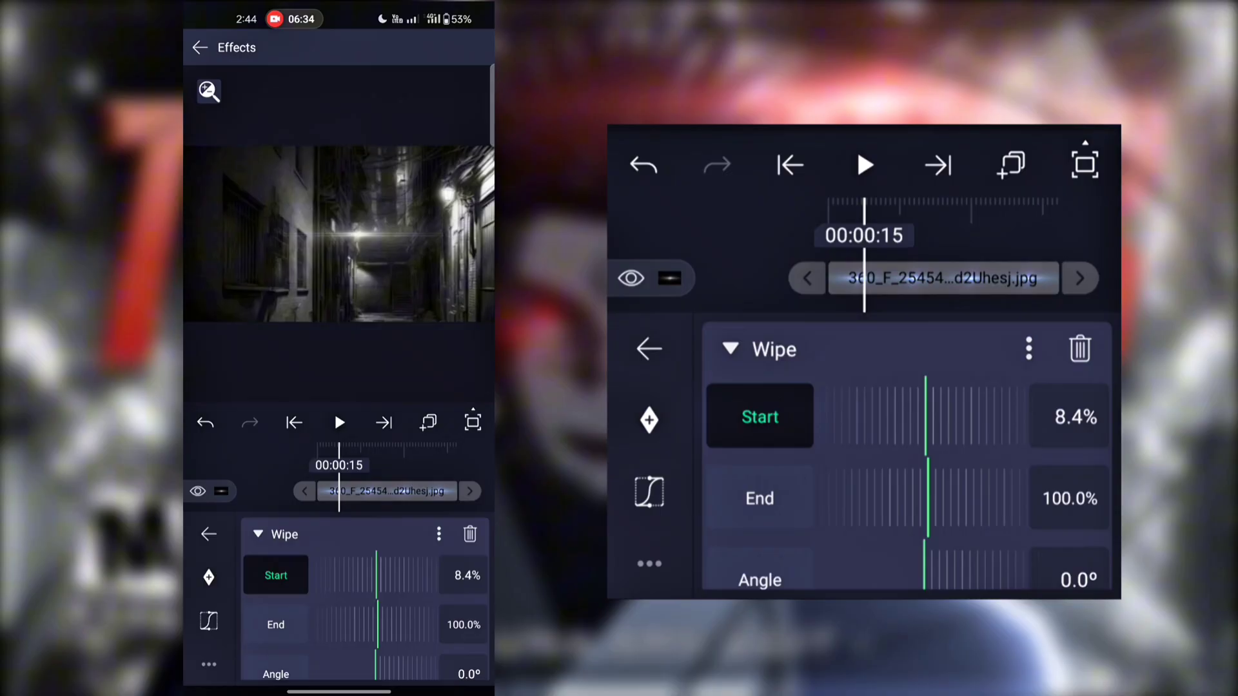
{"action": "left_click_drag", "start_coordinate": [400, 575], "coordinate": [361, 575]}
{"action": "mouse_move", "coordinate": [361, 625]}
{"action": "left_mouse_down"}
{"action": "mouse_move", "coordinate": [387, 625]}
{"action": "mouse_move", "coordinate": [375, 656]}
{"action": "left_mouse_up"}
{"action": "scroll", "coordinate": [365, 613], "scroll_direction": "down", "scroll_amount": 2}
{"action": "left_click", "coordinate": [209, 534]}
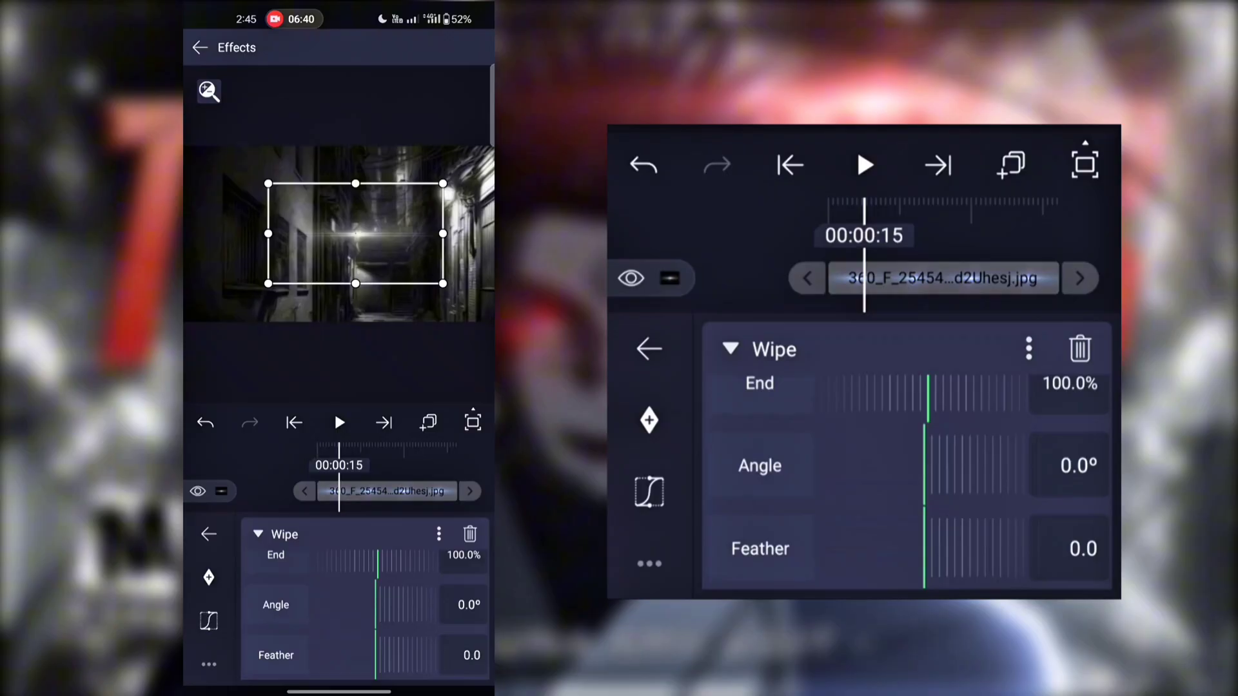
Set the Wipe angle to 90°, Start to about 16.1% and End to 82.5%
{"action": "left_click", "coordinate": [469, 605]}
{"action": "type", "text": "90"}
{"action": "left_click", "coordinate": [451, 619]}
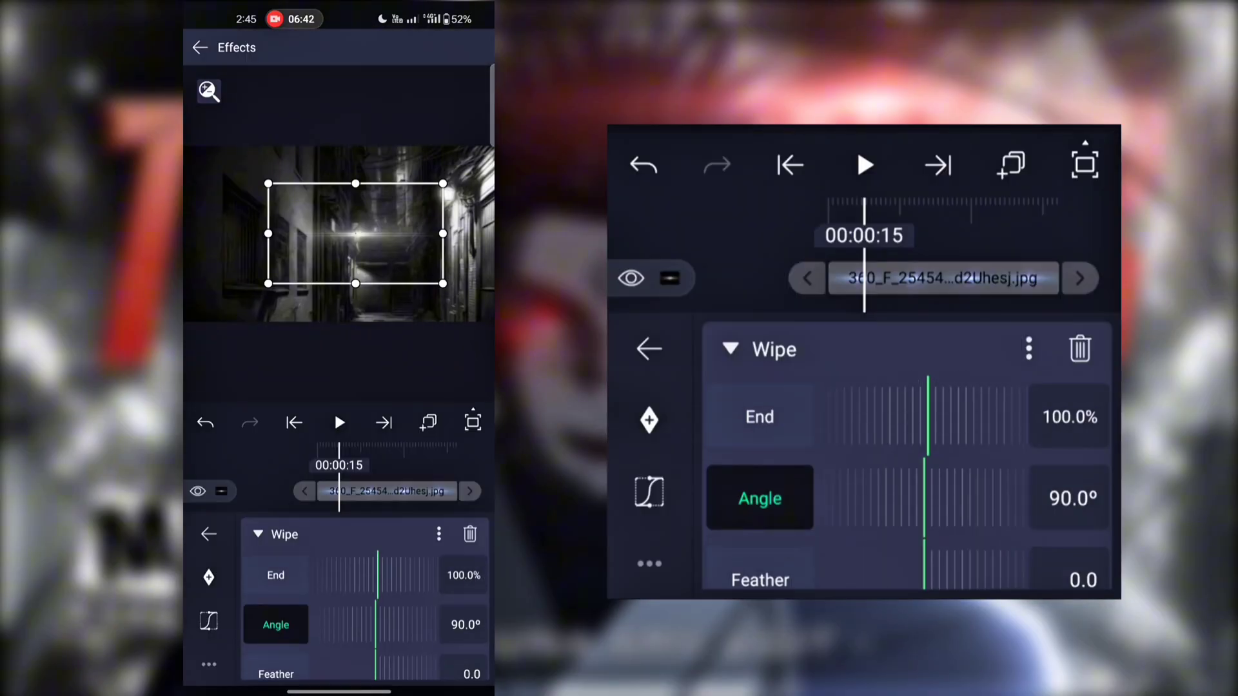
{"action": "scroll", "coordinate": [364, 619], "scroll_direction": "up", "scroll_amount": 2}
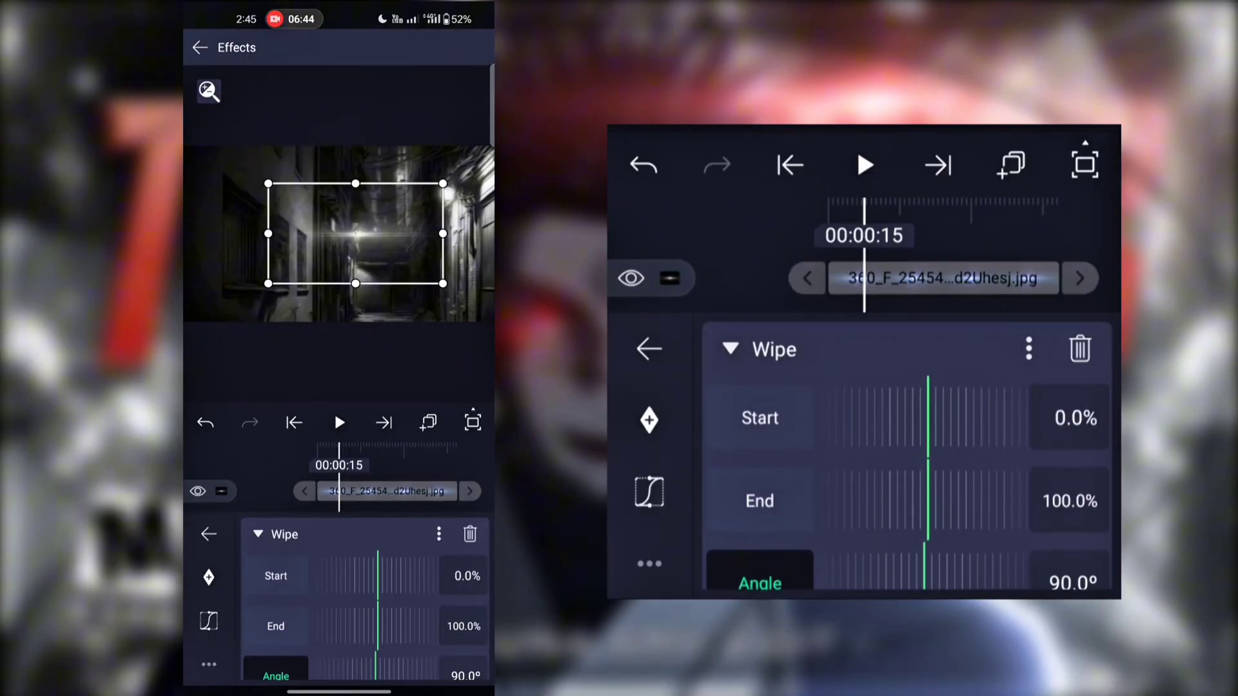
{"action": "left_click_drag", "start_coordinate": [400, 576], "coordinate": [370, 576]}
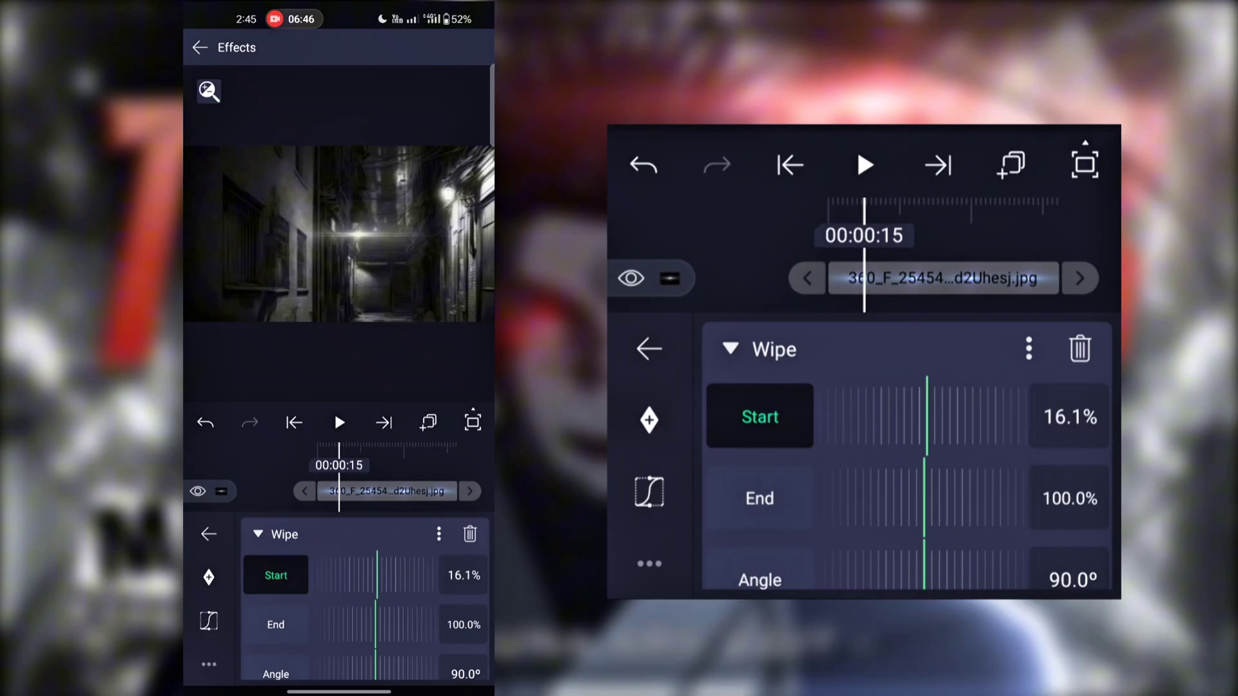
{"action": "mouse_move", "coordinate": [374, 624]}
{"action": "left_mouse_down"}
{"action": "mouse_move", "coordinate": [397, 625]}
{"action": "mouse_move", "coordinate": [387, 656]}
{"action": "left_mouse_up"}
{"action": "scroll", "coordinate": [365, 619], "scroll_direction": "down", "scroll_amount": 1}
Close the wipe settings and unhide the three hidden layers on tracks 2–4
{"action": "left_click", "coordinate": [200, 48]}
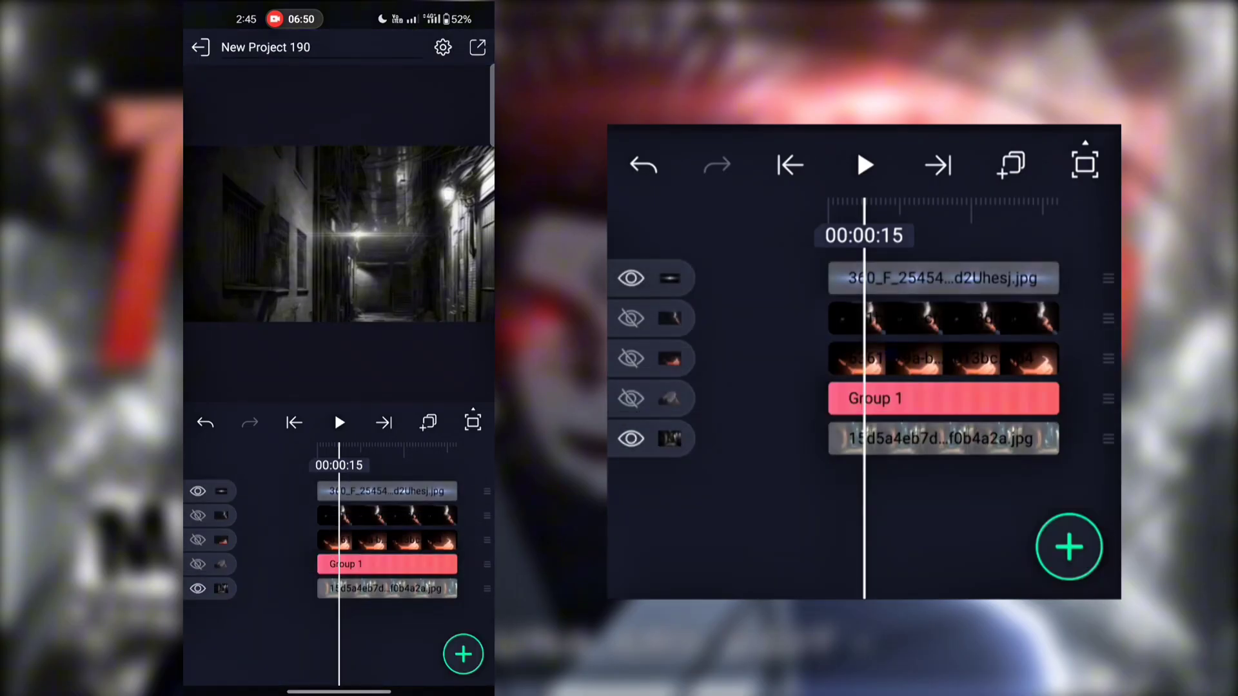
{"action": "left_click", "coordinate": [197, 540]}
{"action": "left_click", "coordinate": [197, 564]}
{"action": "left_click", "coordinate": [198, 515]}
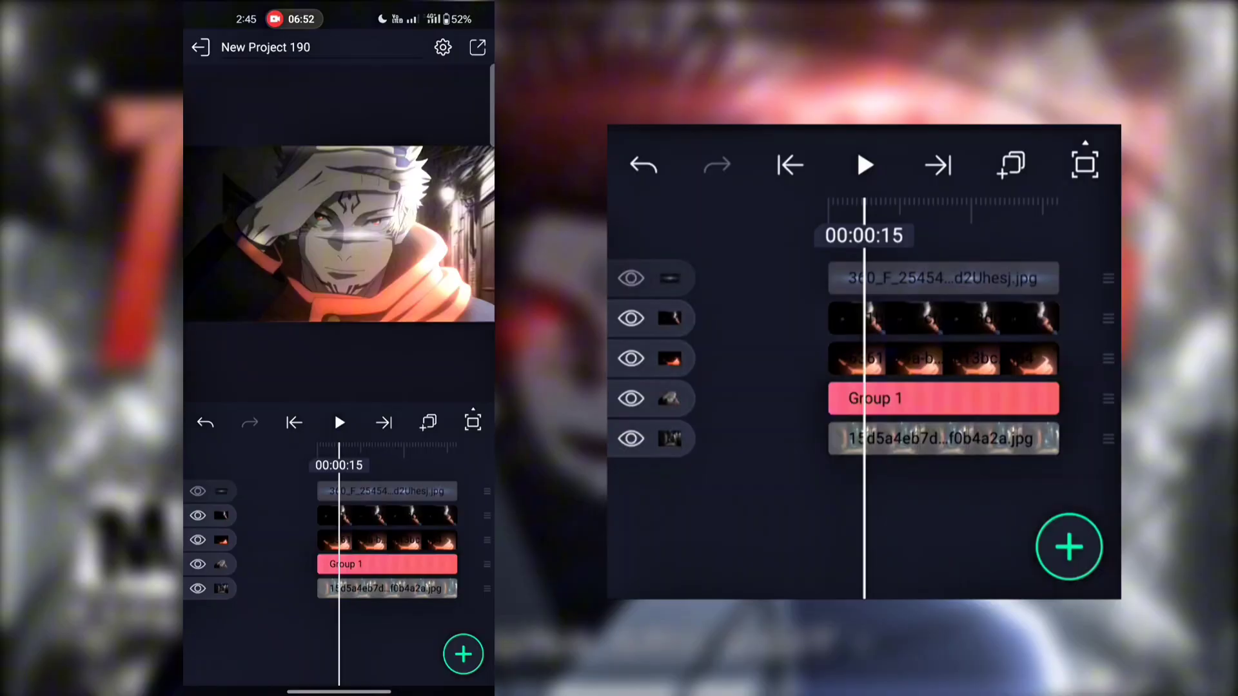
Shift the flare image right and enlarge it to 1075×614.3 at x 1622, y 296.5
{"action": "left_click", "coordinate": [387, 492]}
{"action": "left_click_drag", "start_coordinate": [387, 548], "coordinate": [350, 548]}
{"action": "left_click", "coordinate": [239, 642]}
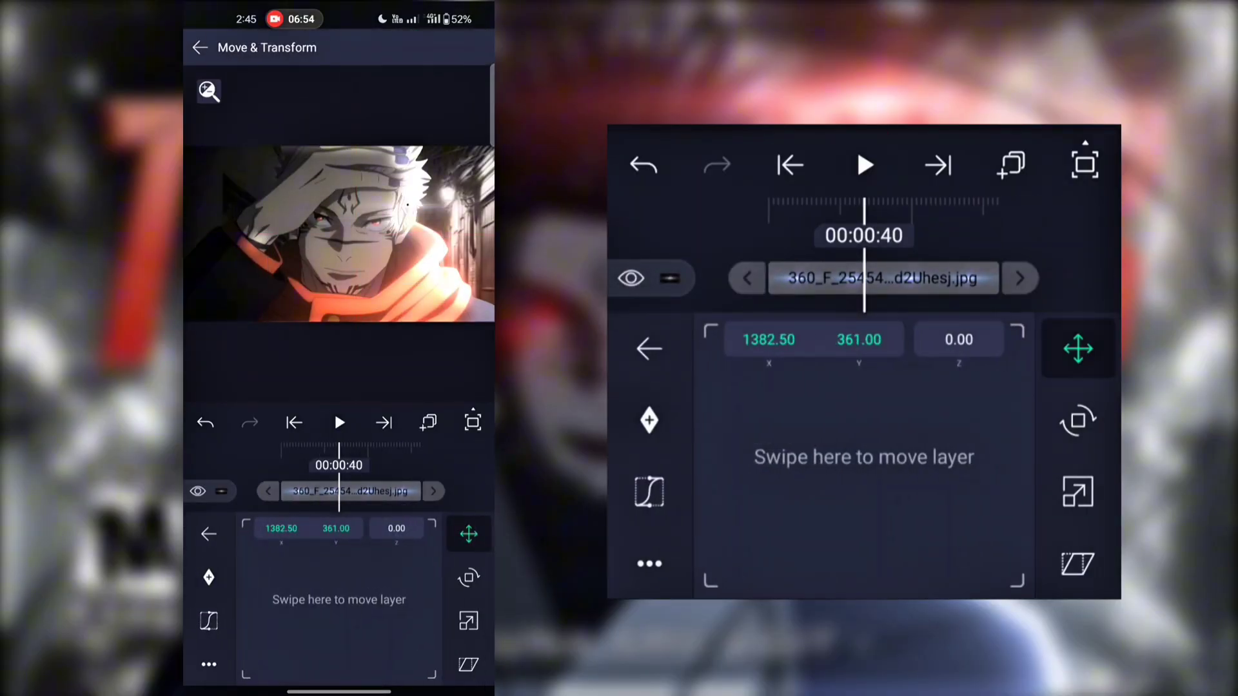
{"action": "mouse_move", "coordinate": [309, 612]}
{"action": "left_mouse_down"}
{"action": "mouse_move", "coordinate": [374, 606]}
{"action": "mouse_move", "coordinate": [291, 619]}
{"action": "left_mouse_up"}
{"action": "left_click", "coordinate": [469, 621]}
{"action": "left_click", "coordinate": [468, 534]}
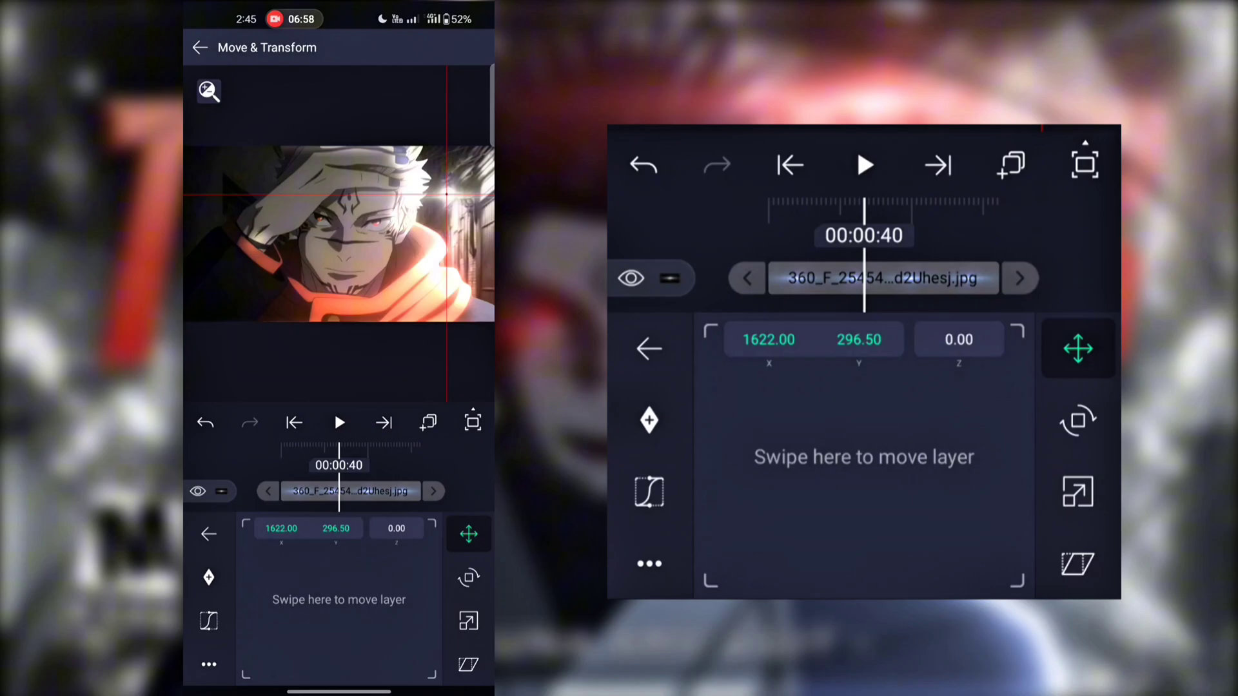
{"action": "left_click", "coordinate": [199, 47]}
Raise the flare layer's Flicker strength to 0.19, then skim the later part of the edit
{"action": "left_click", "coordinate": [294, 422]}
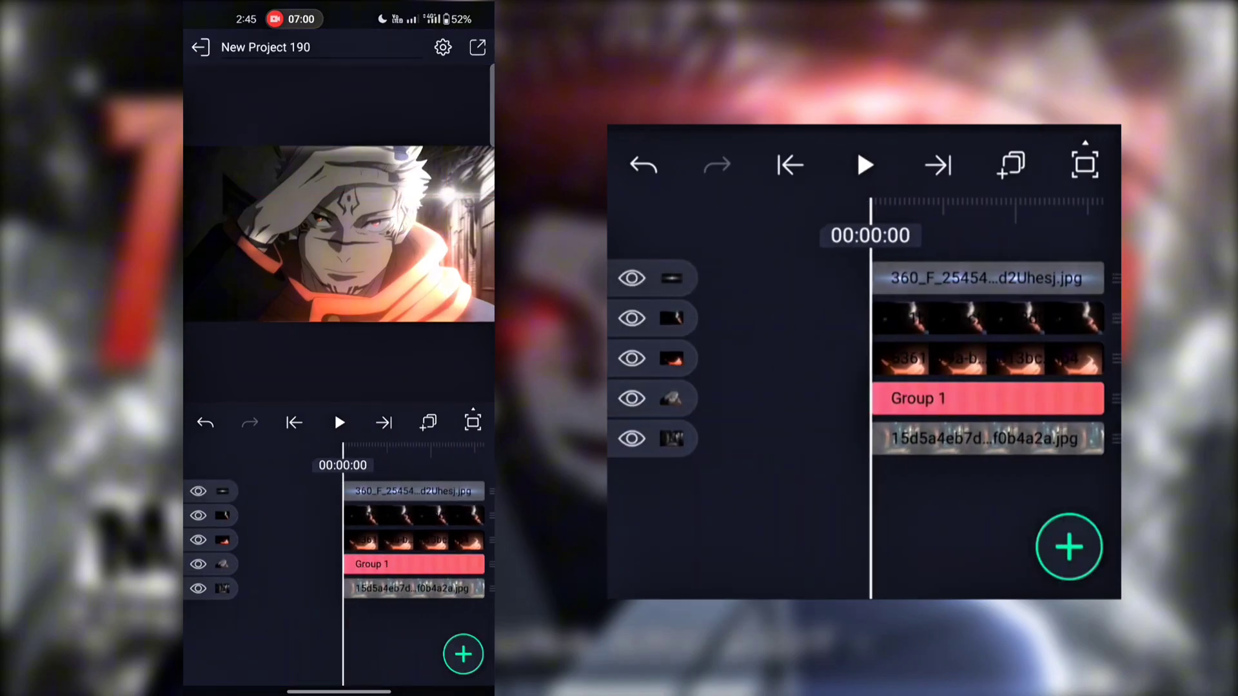
{"action": "left_click_drag", "start_coordinate": [419, 548], "coordinate": [354, 548]}
{"action": "left_click", "coordinate": [413, 491]}
{"action": "left_click", "coordinate": [442, 635]}
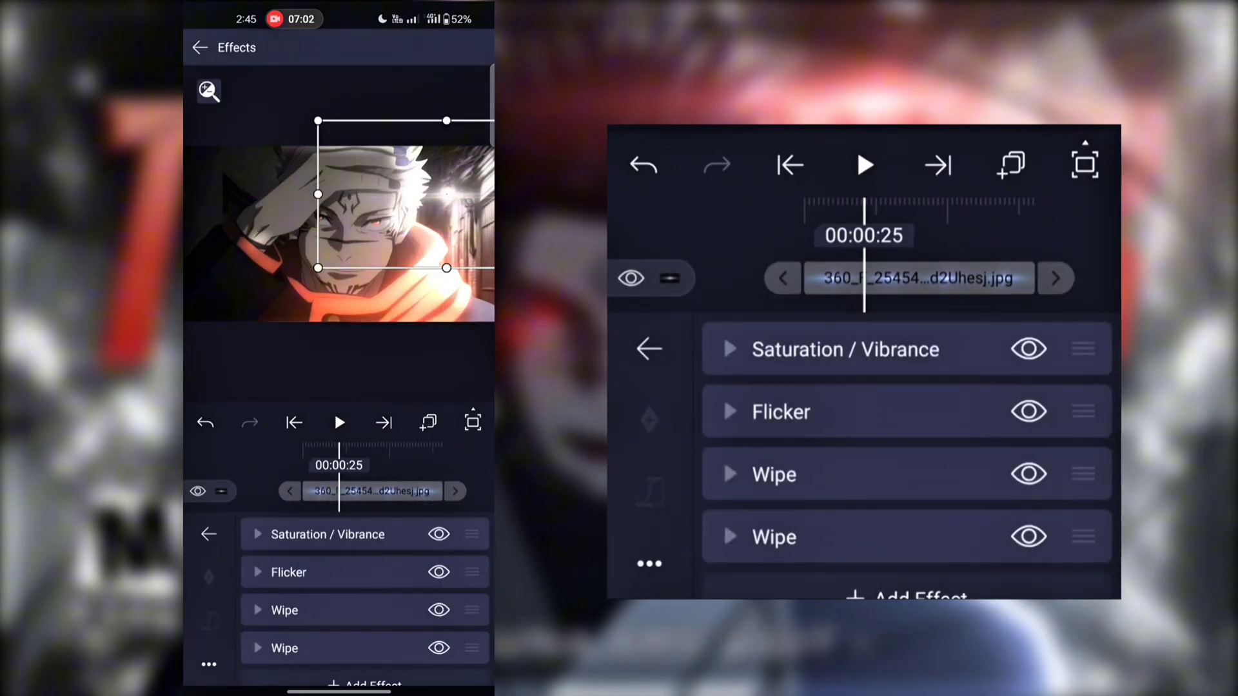
{"action": "left_click", "coordinate": [288, 572]}
{"action": "left_click_drag", "start_coordinate": [400, 625], "coordinate": [358, 625]}
{"action": "left_click", "coordinate": [208, 534]}
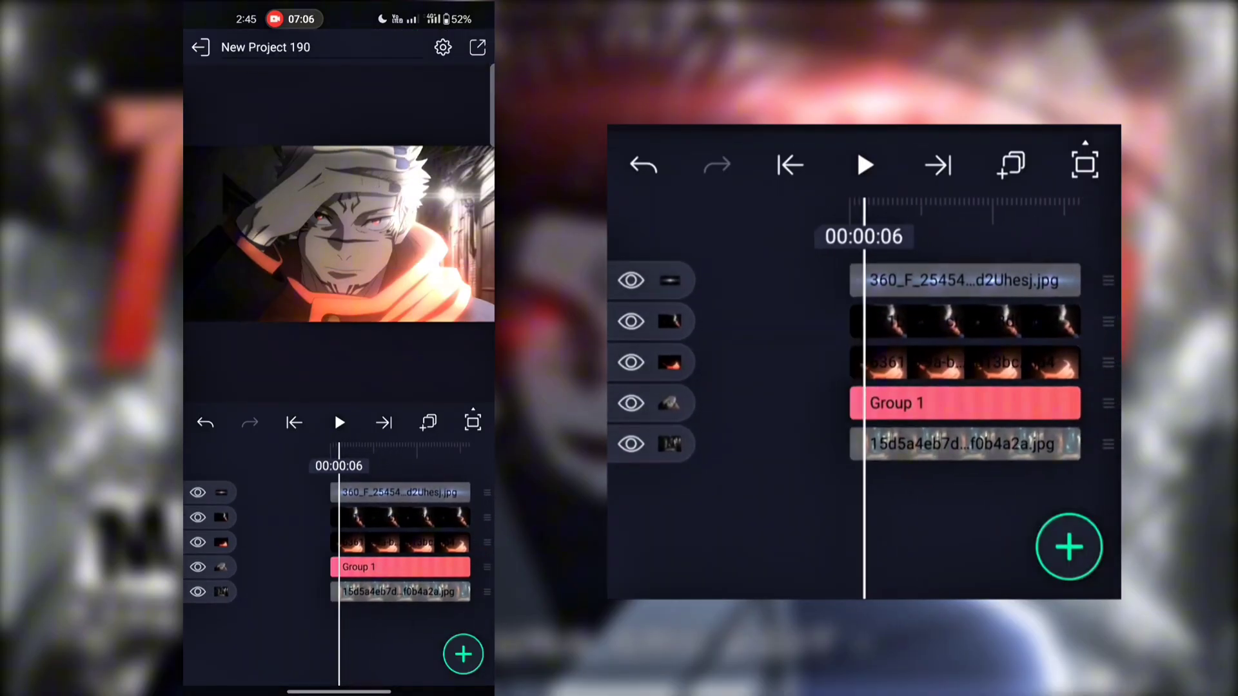
{"action": "left_click_drag", "start_coordinate": [413, 548], "coordinate": [310, 548]}
Play the anime edit from the start a few times, pause, and bring up the export options
{"action": "left_click", "coordinate": [294, 422]}
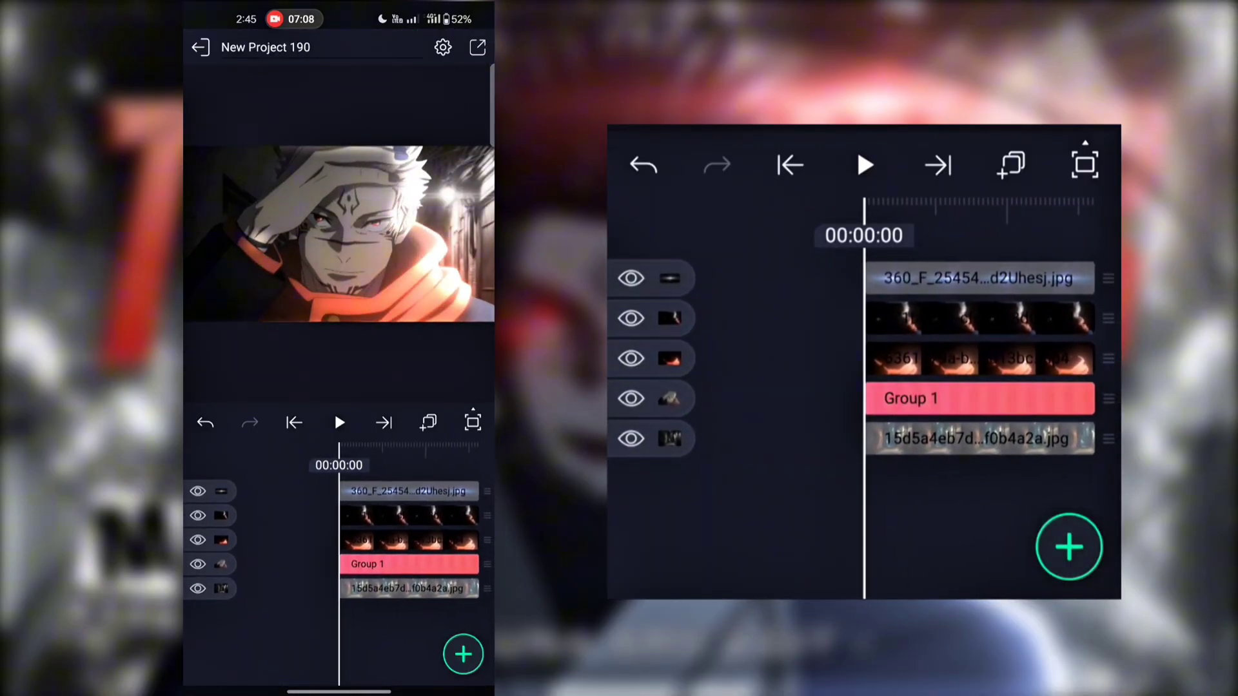
{"action": "left_click", "coordinate": [339, 423]}
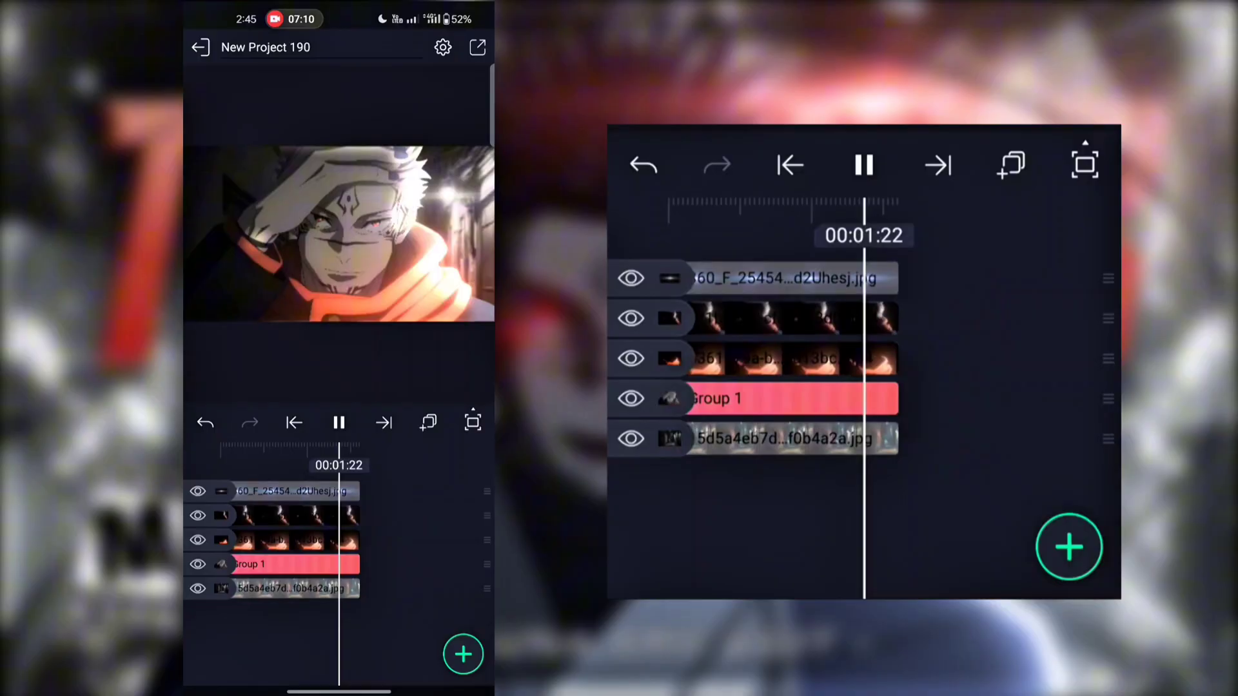
{"action": "left_click", "coordinate": [339, 423]}
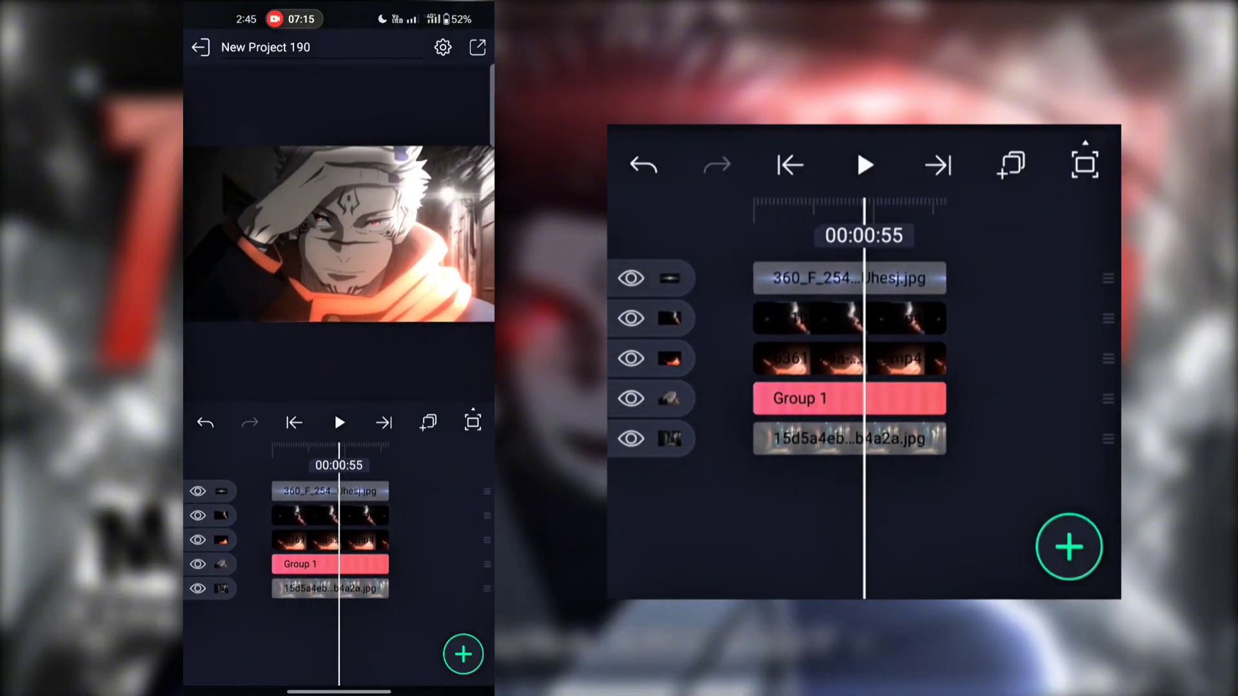
{"action": "scroll", "coordinate": [363, 542], "scroll_direction": "left", "scroll_amount": 5}
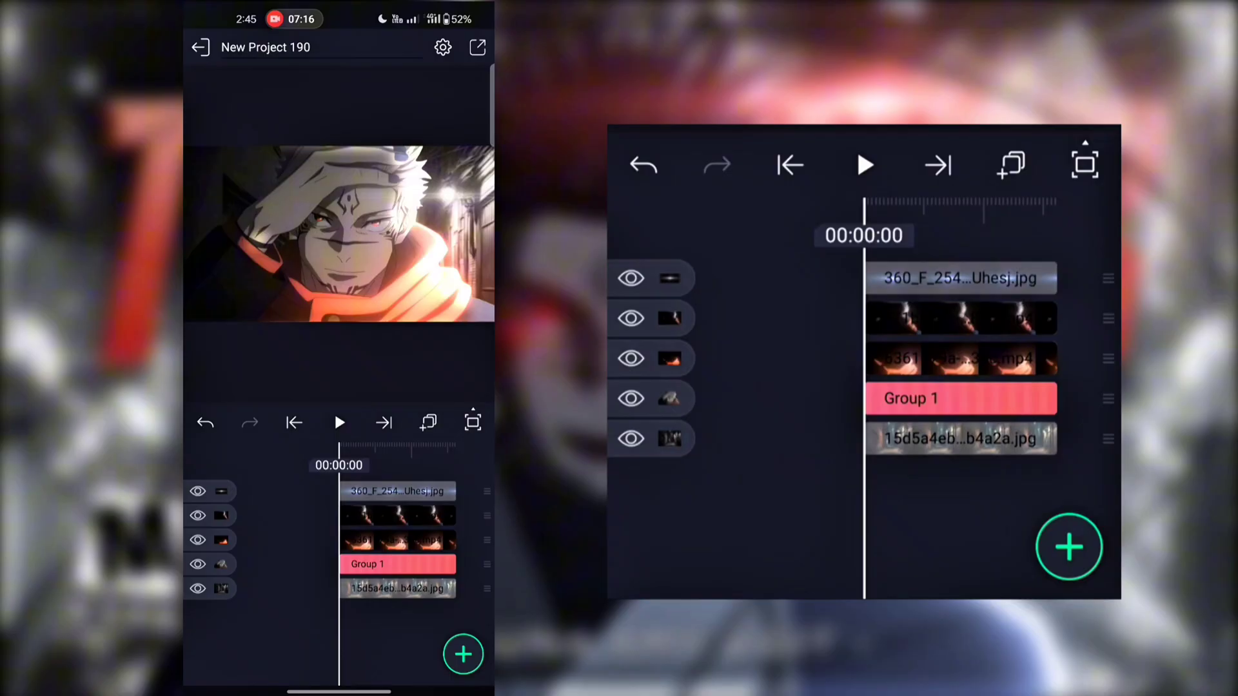
{"action": "scroll", "coordinate": [361, 542], "scroll_direction": "right", "scroll_amount": 5}
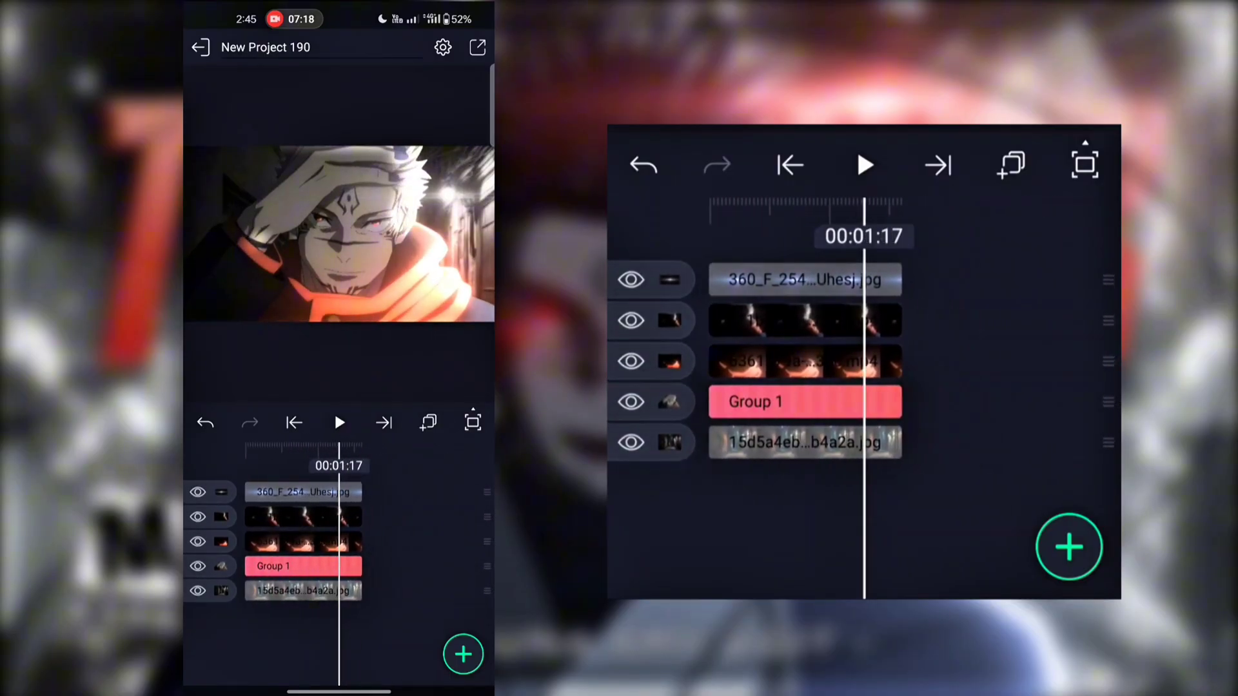
{"action": "scroll", "coordinate": [361, 542], "scroll_direction": "left", "scroll_amount": 5}
{"action": "left_click", "coordinate": [339, 422]}
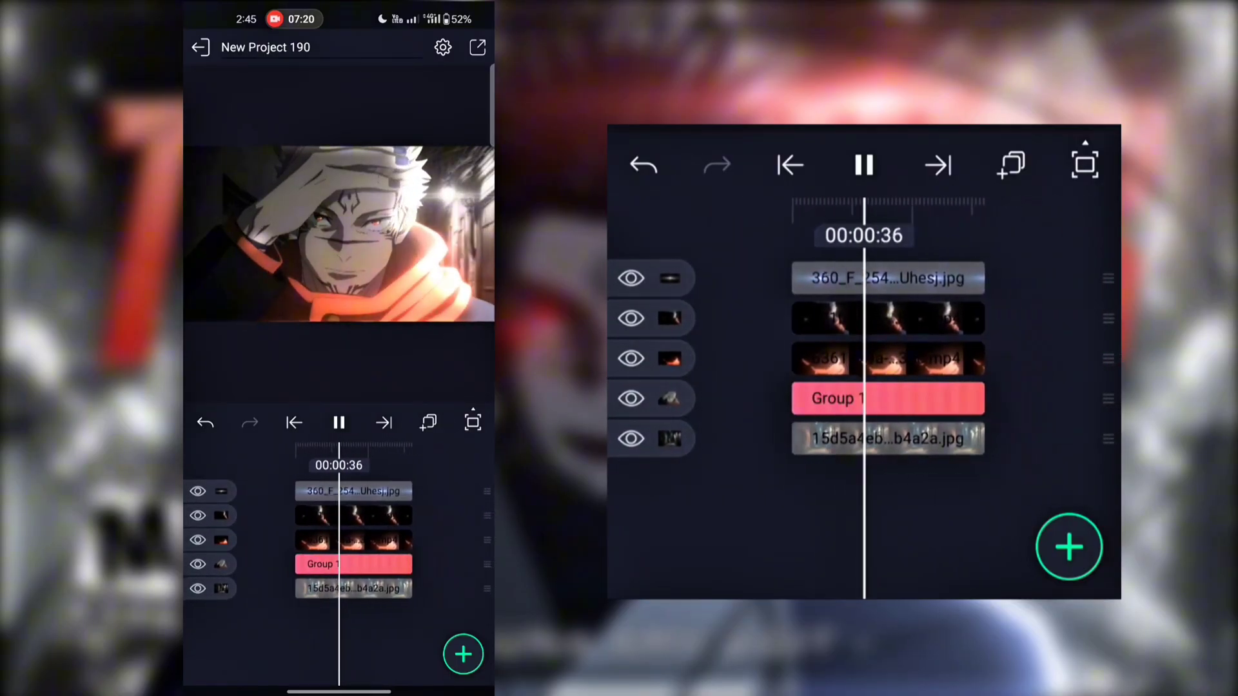
{"action": "left_click", "coordinate": [339, 423]}
{"action": "scroll", "coordinate": [361, 541], "scroll_direction": "left", "scroll_amount": 2}
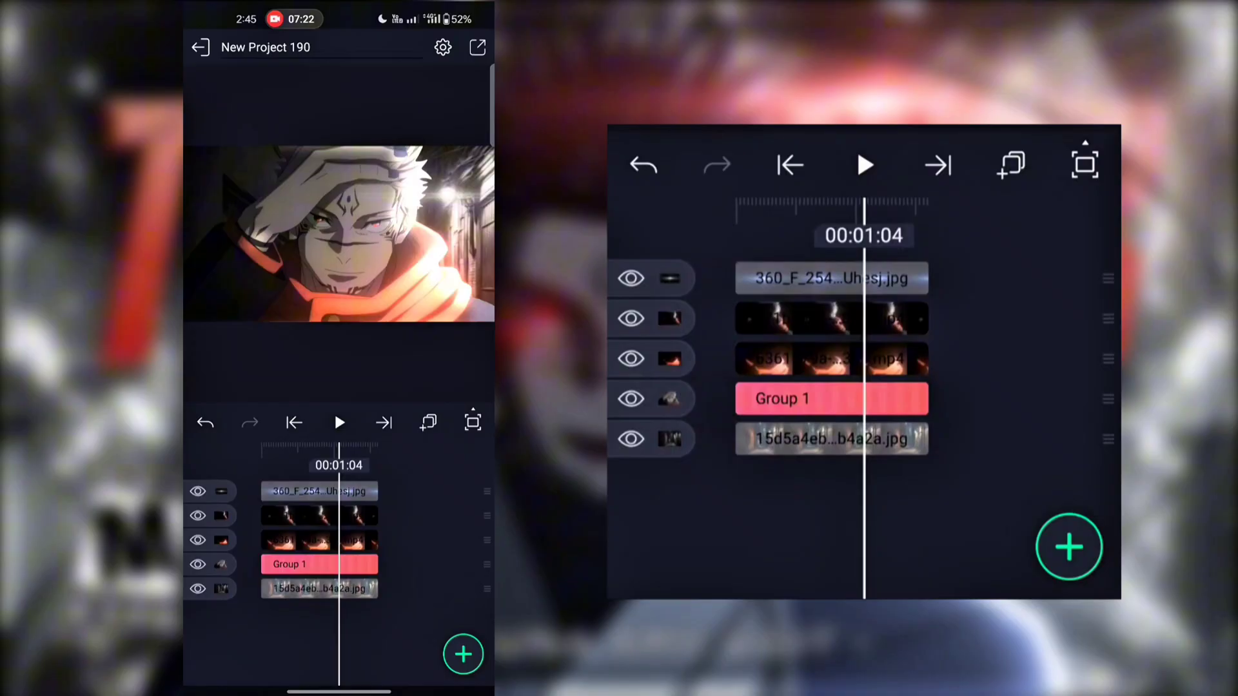
{"action": "left_click", "coordinate": [477, 47]}
Start exporting the finished anime edit video
{"action": "left_click", "coordinate": [340, 652]}
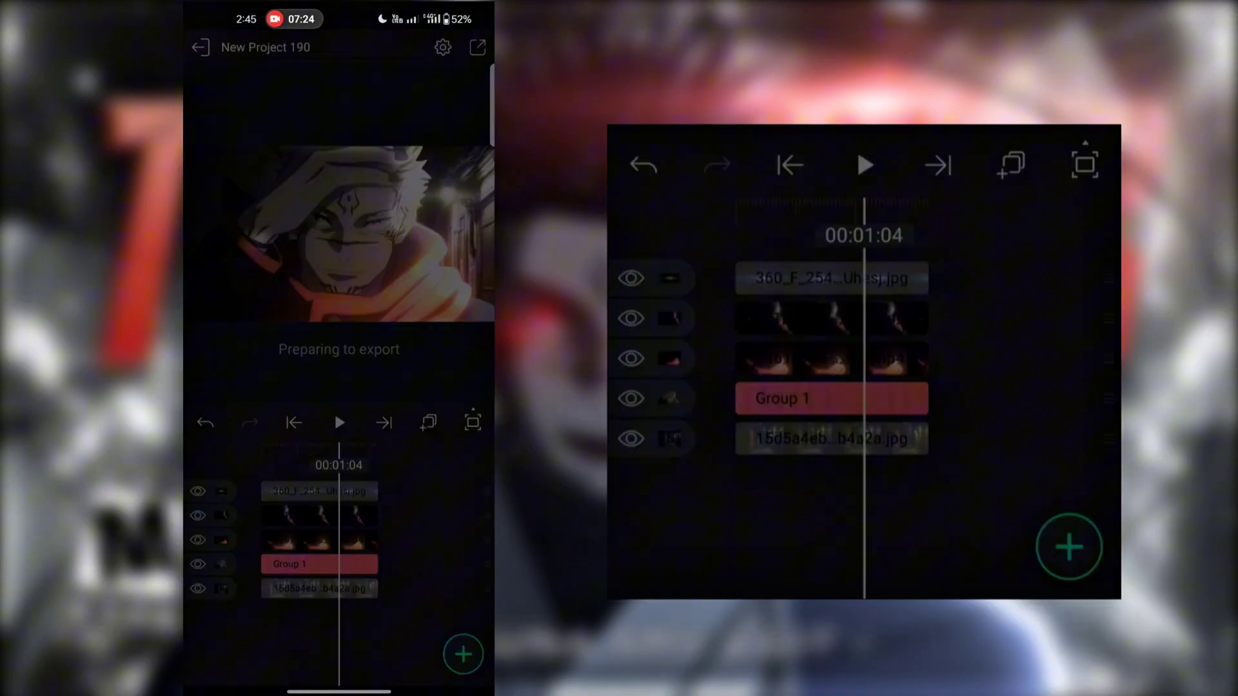